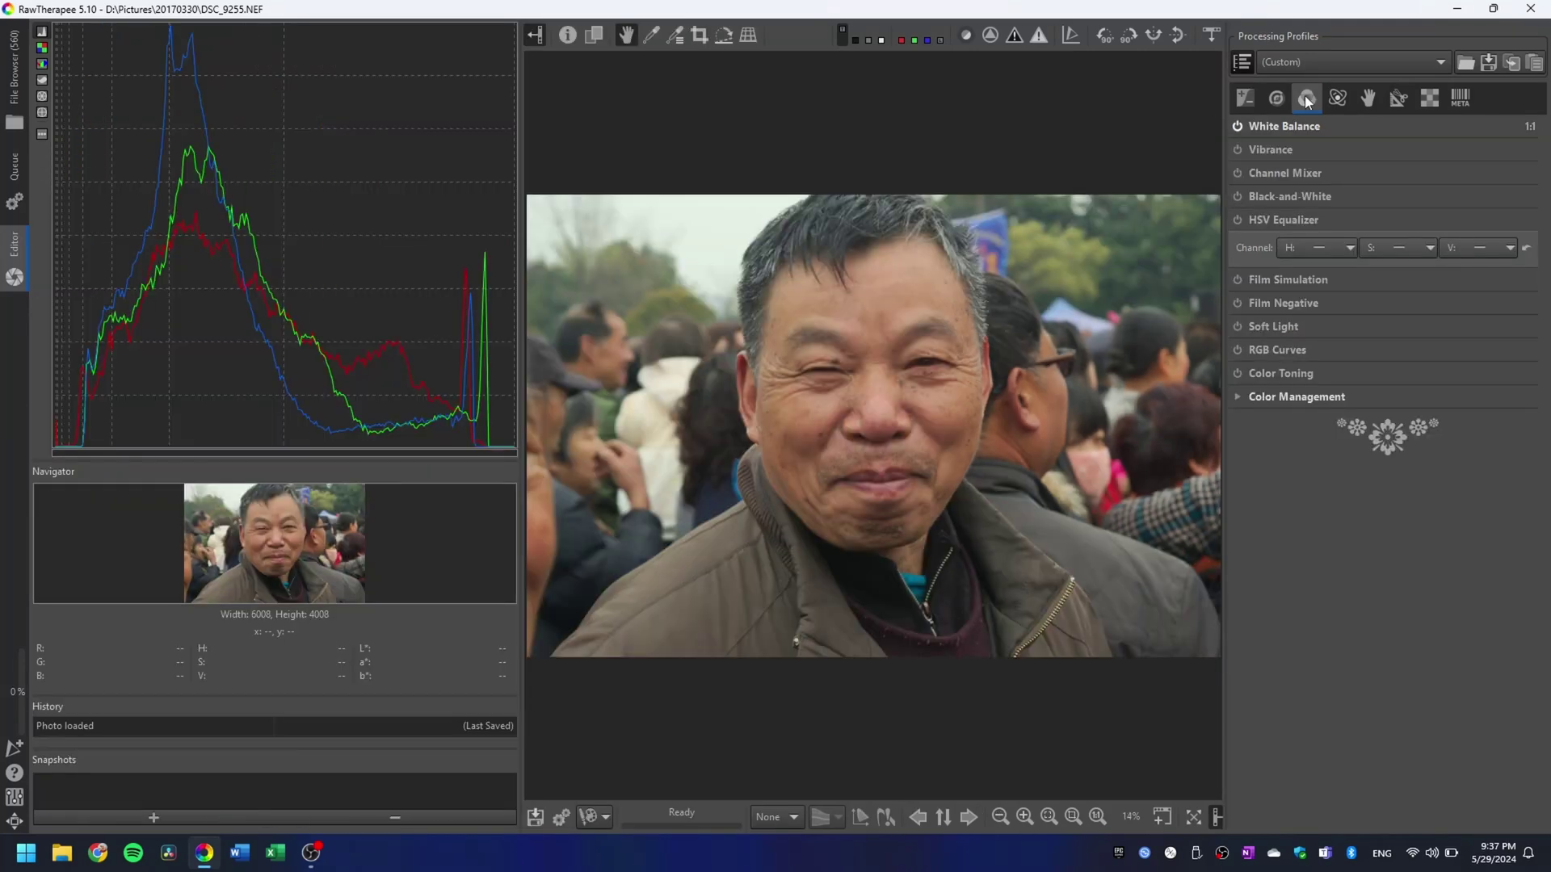
# Expand the White Balance settings in the tool panel.
pyautogui.click(1277, 128)
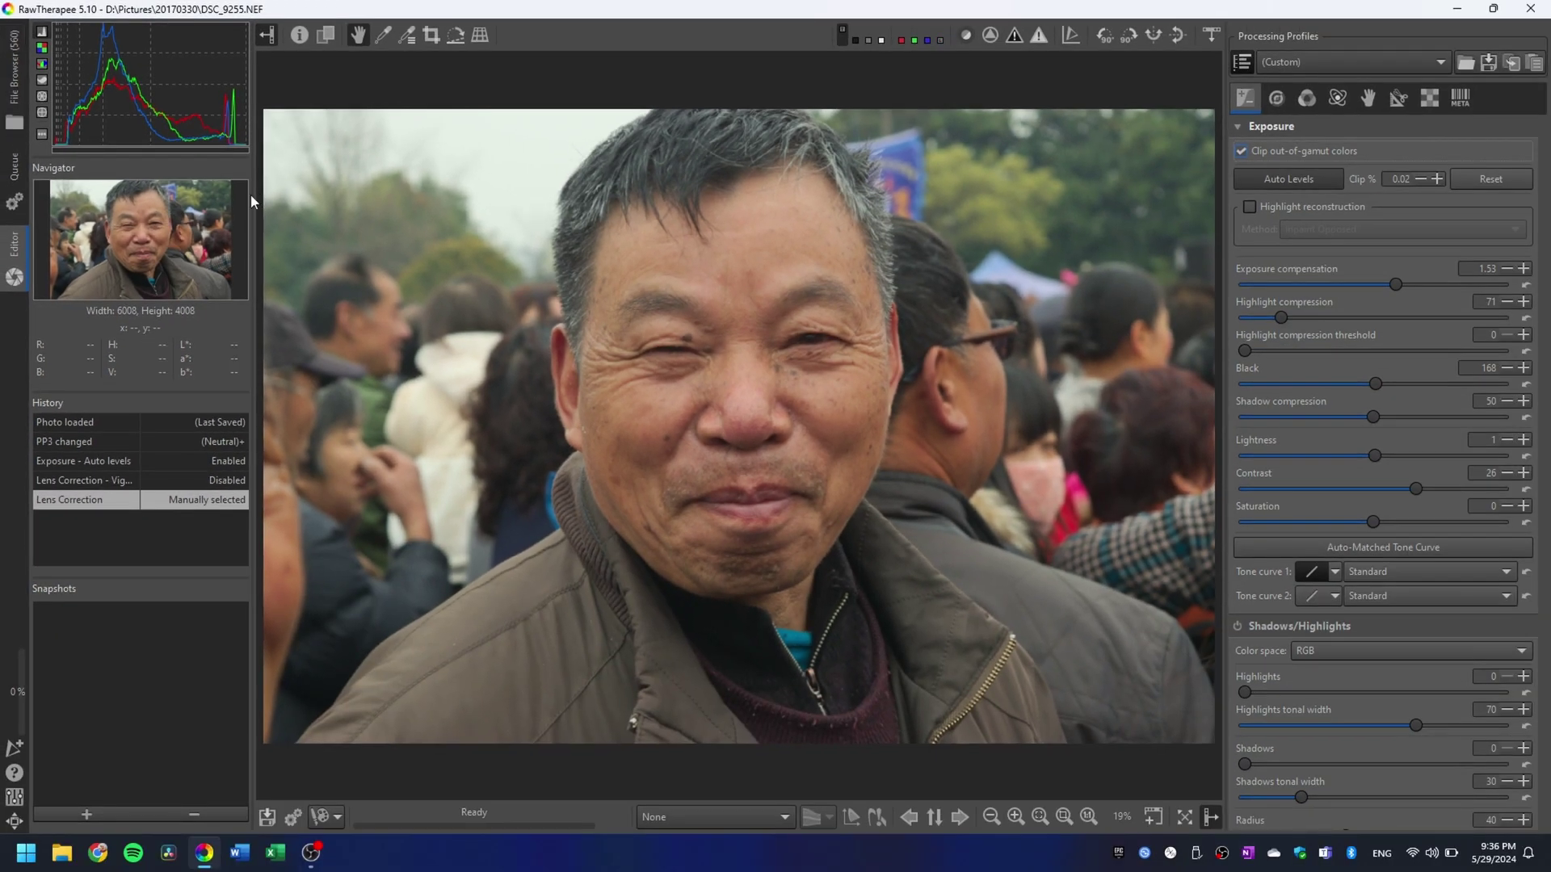
# Widen the left panel and stretch the histogram down to fill most of it.
pyautogui.moveTo(252, 201); pyautogui.dragTo(525, 212)
pyautogui.moveTo(426, 156); pyautogui.dragTo(425, 388)
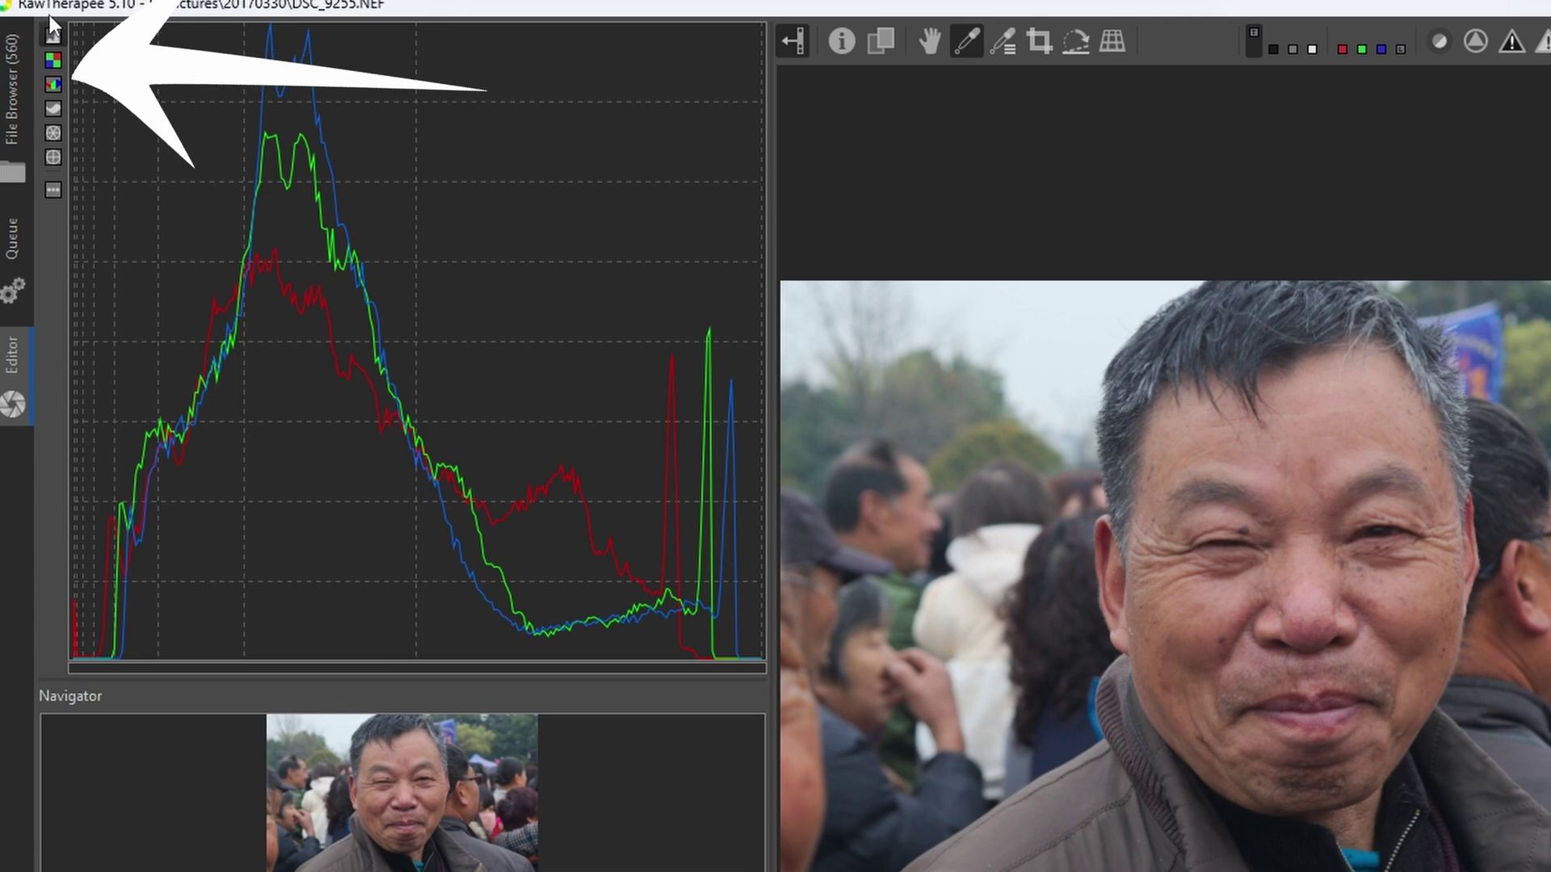
# Switch the scope to a Hue-Saturation vectorscope after briefly trying Hue-Chroma.
pyautogui.click(50, 134)
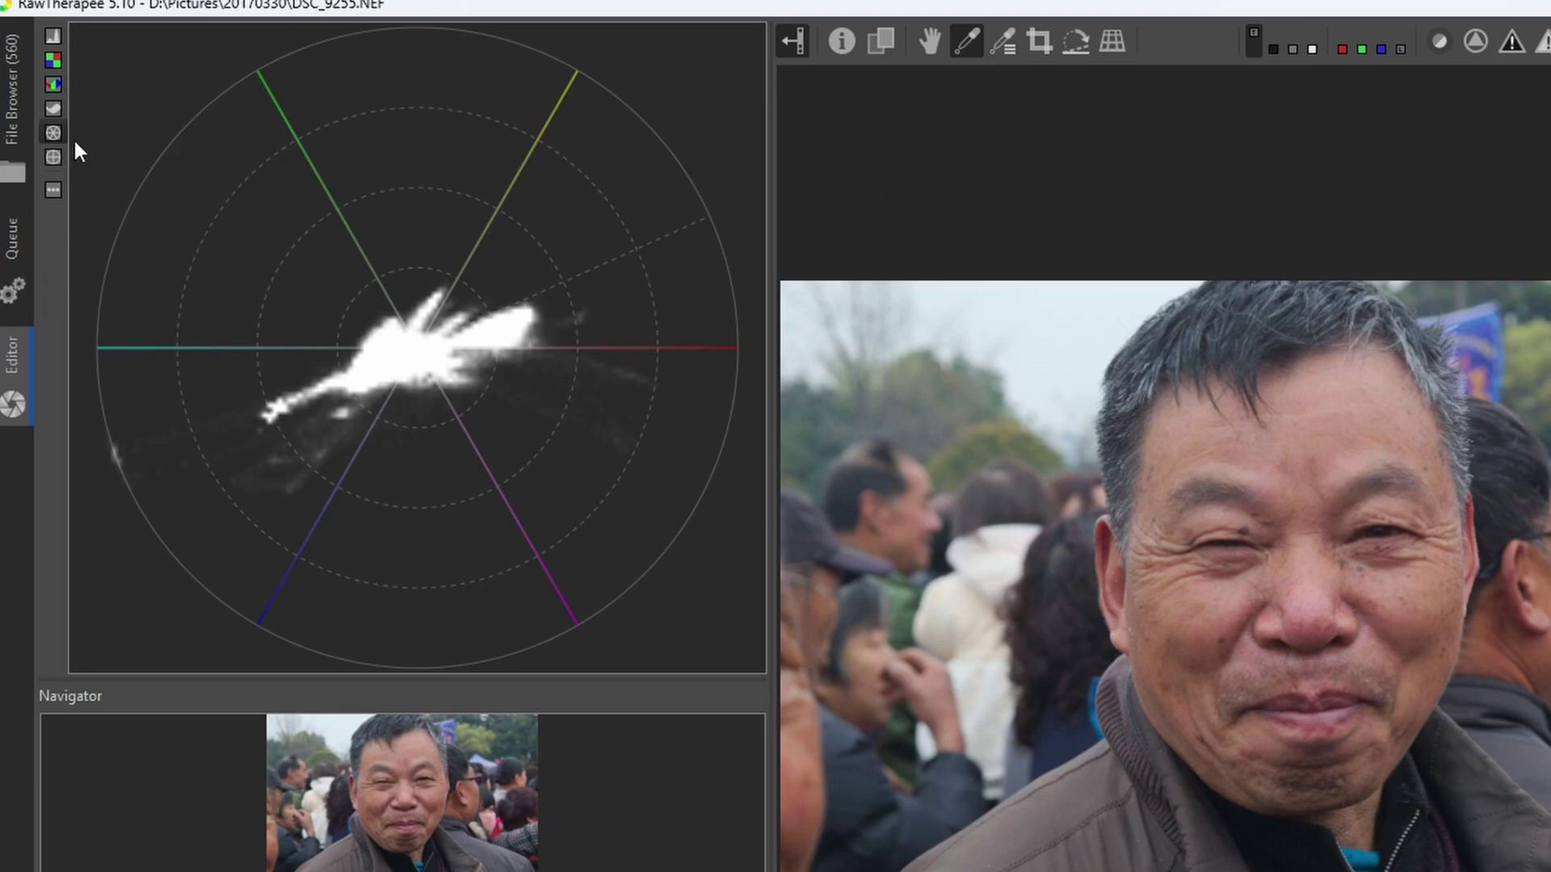
pyautogui.click(47, 160)
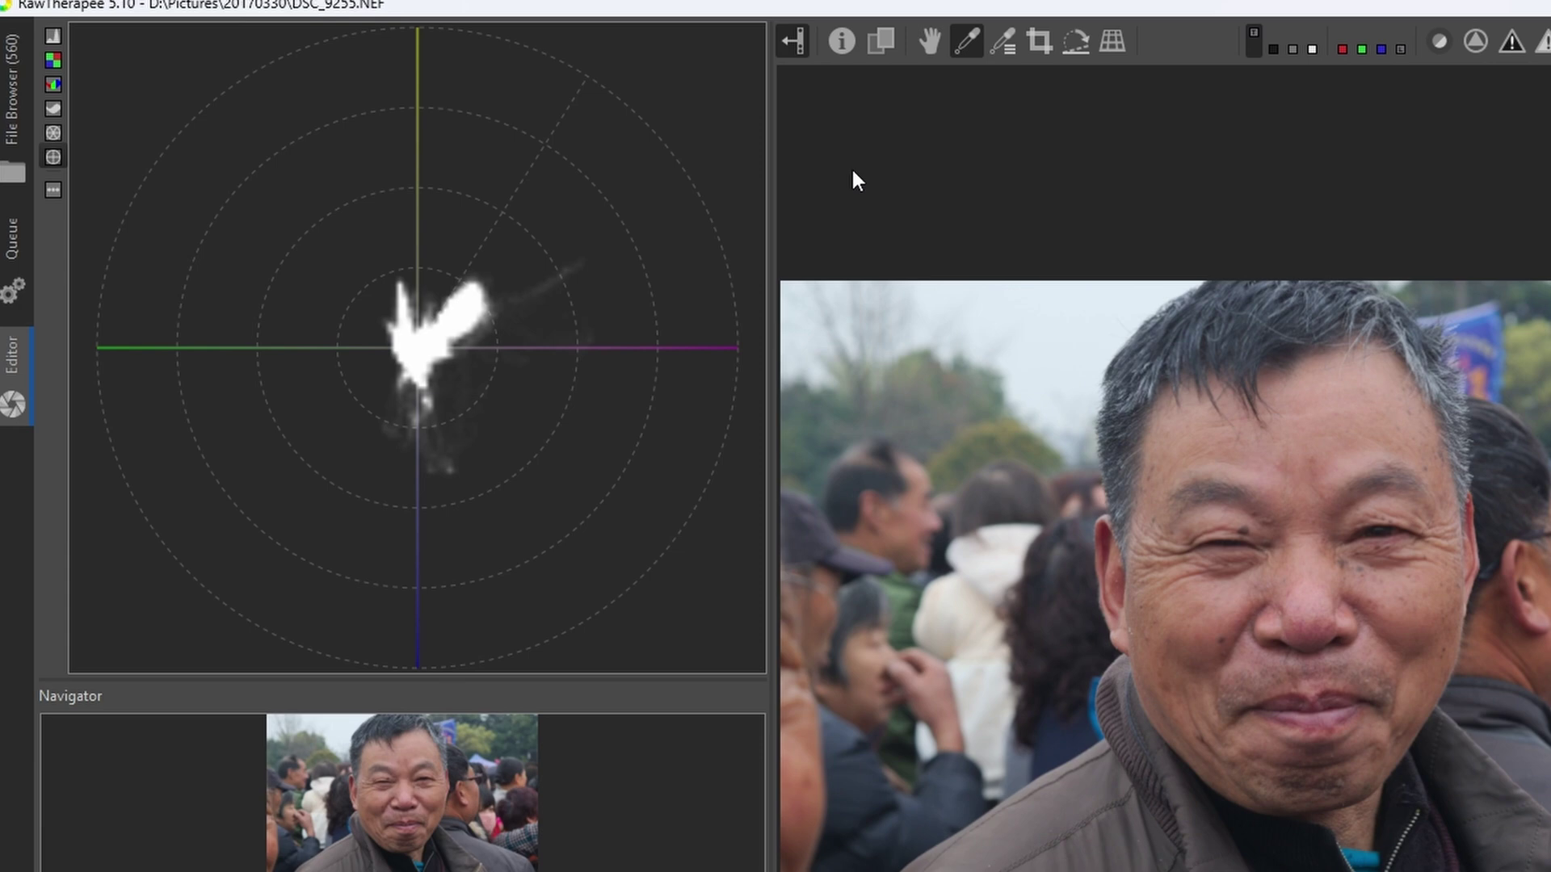
pyautogui.click(52, 130)
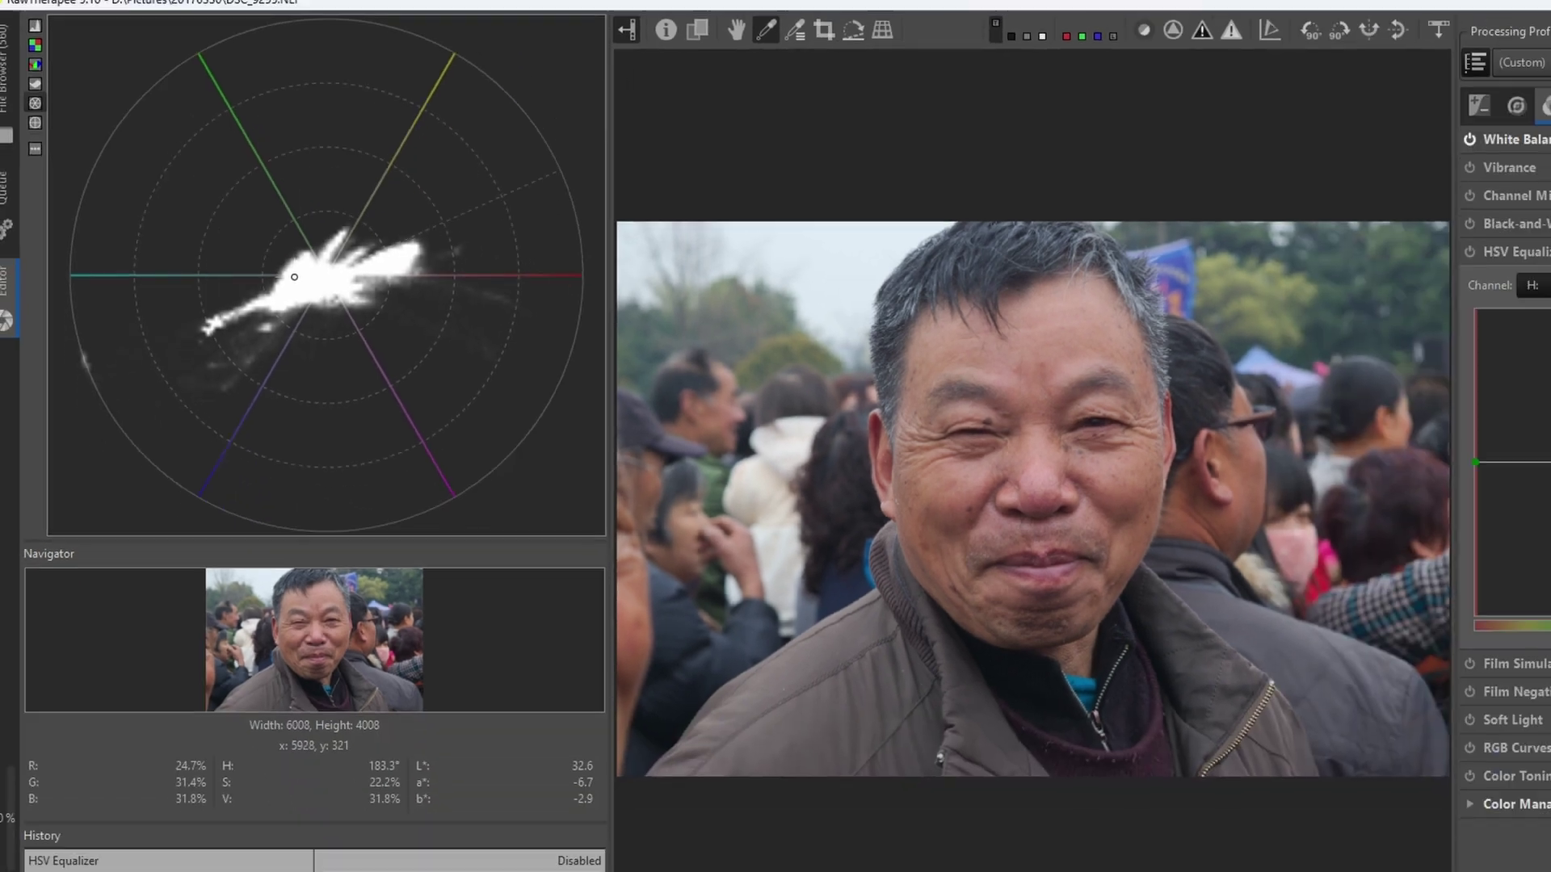
pyautogui.click(1365, 250)
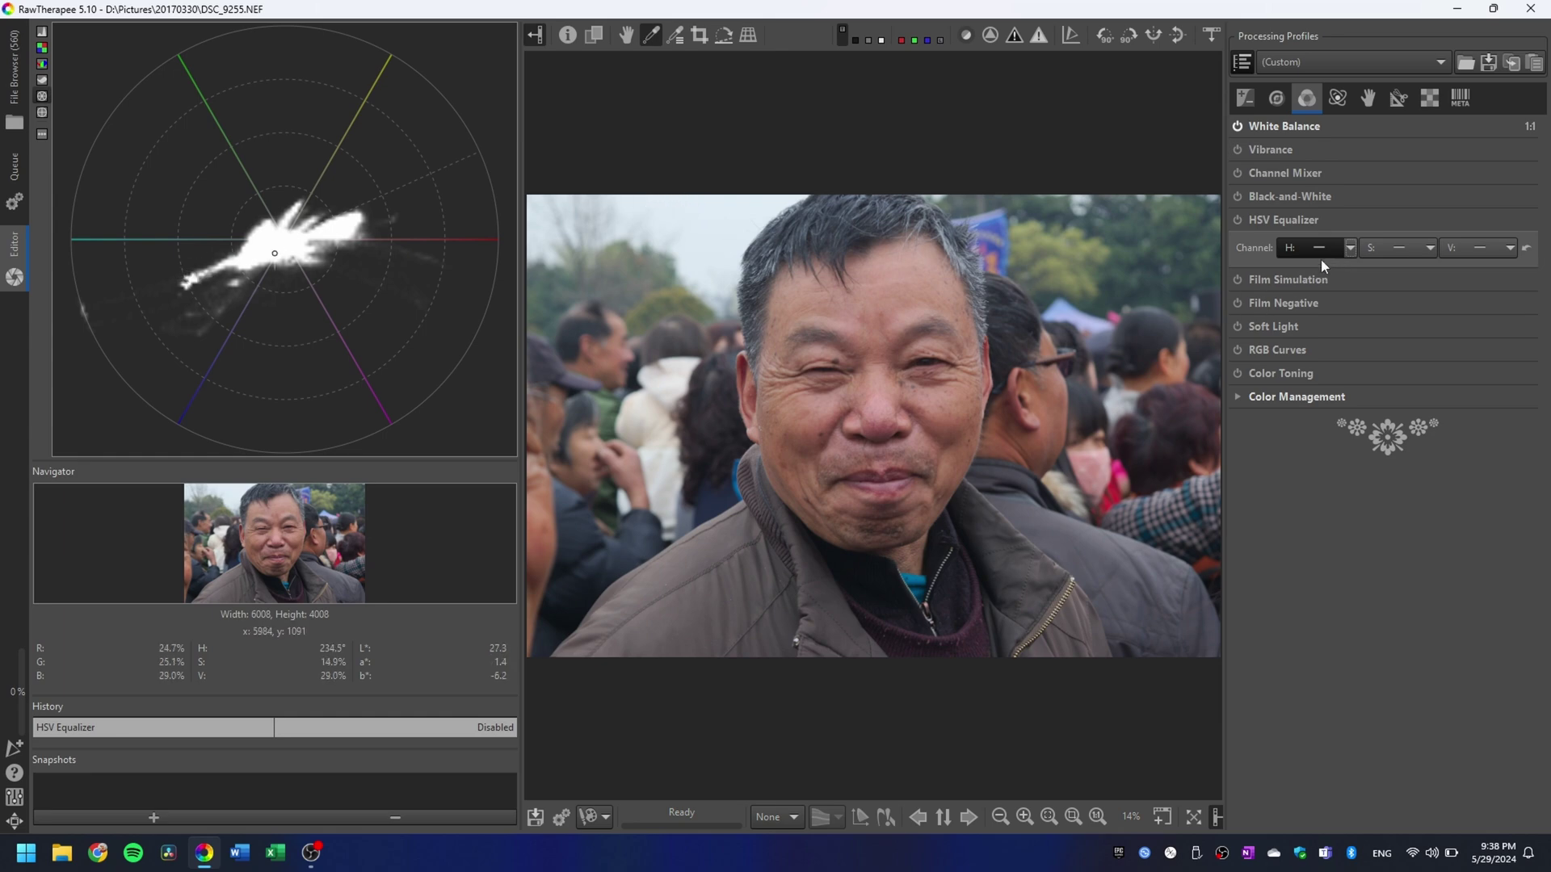
# On the Color tab, enable the HSV Equalizer and add a first point to its H curve.
pyautogui.hotkey('alt', 'e')
pyautogui.click(1305, 99)
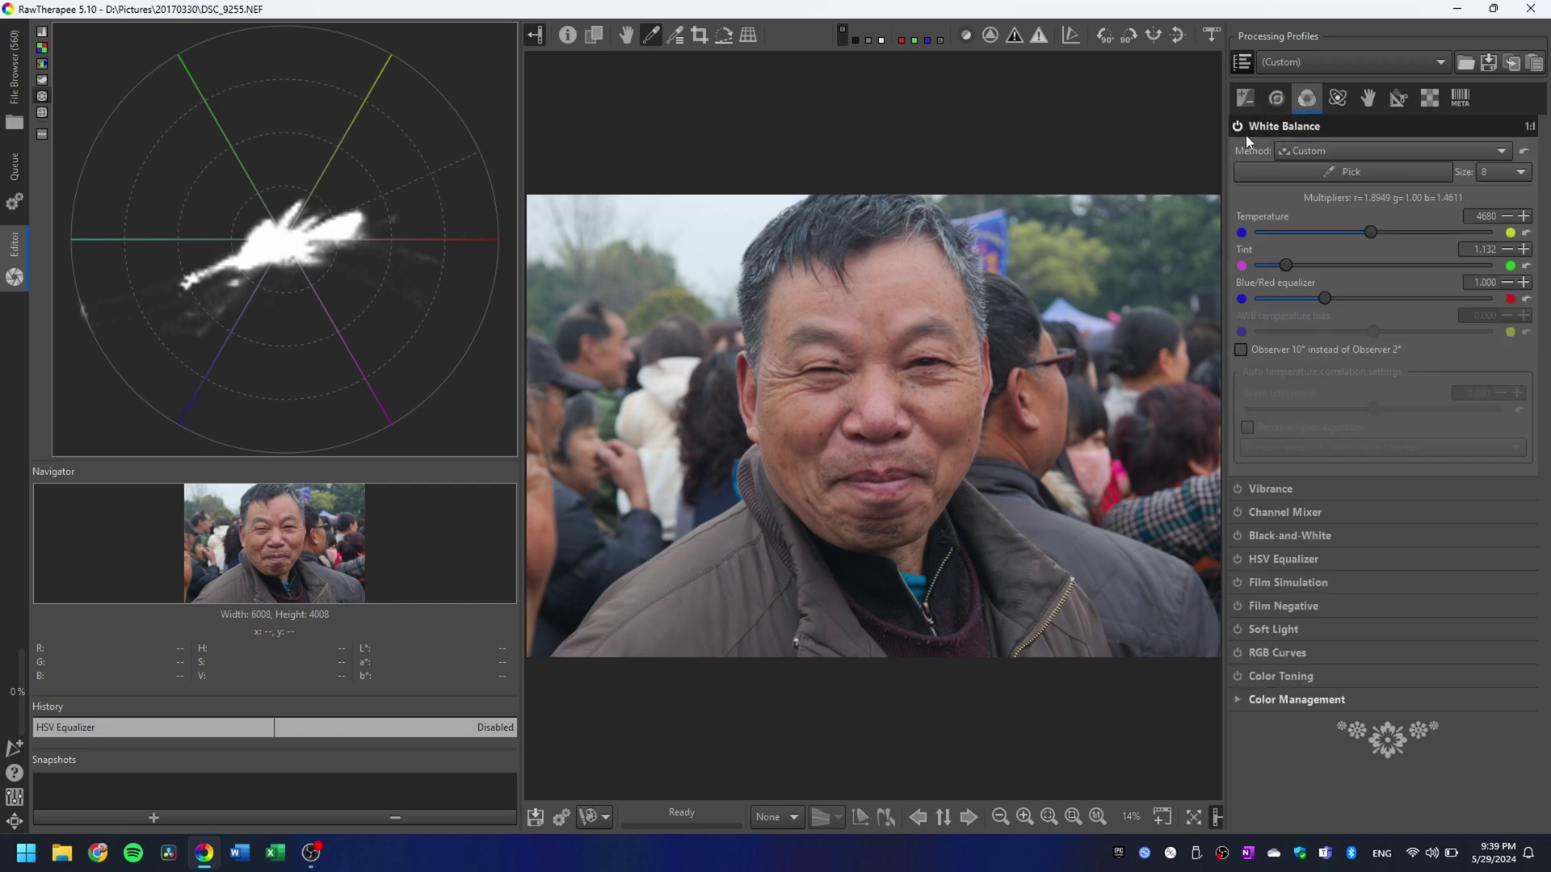
pyautogui.click(1268, 127)
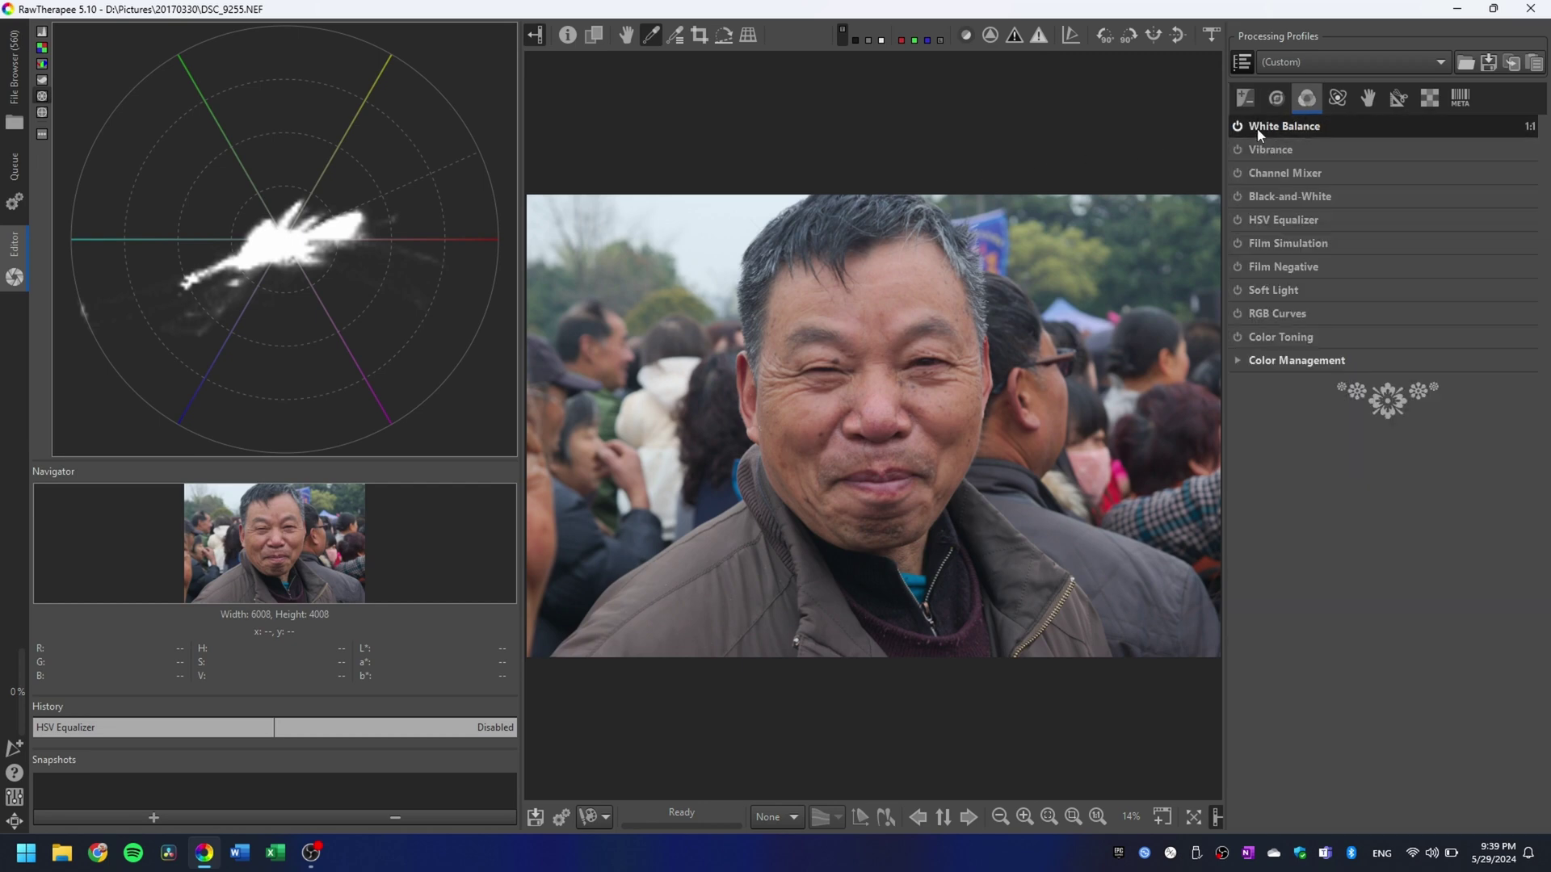
pyautogui.click(1269, 220)
pyautogui.click(1237, 220)
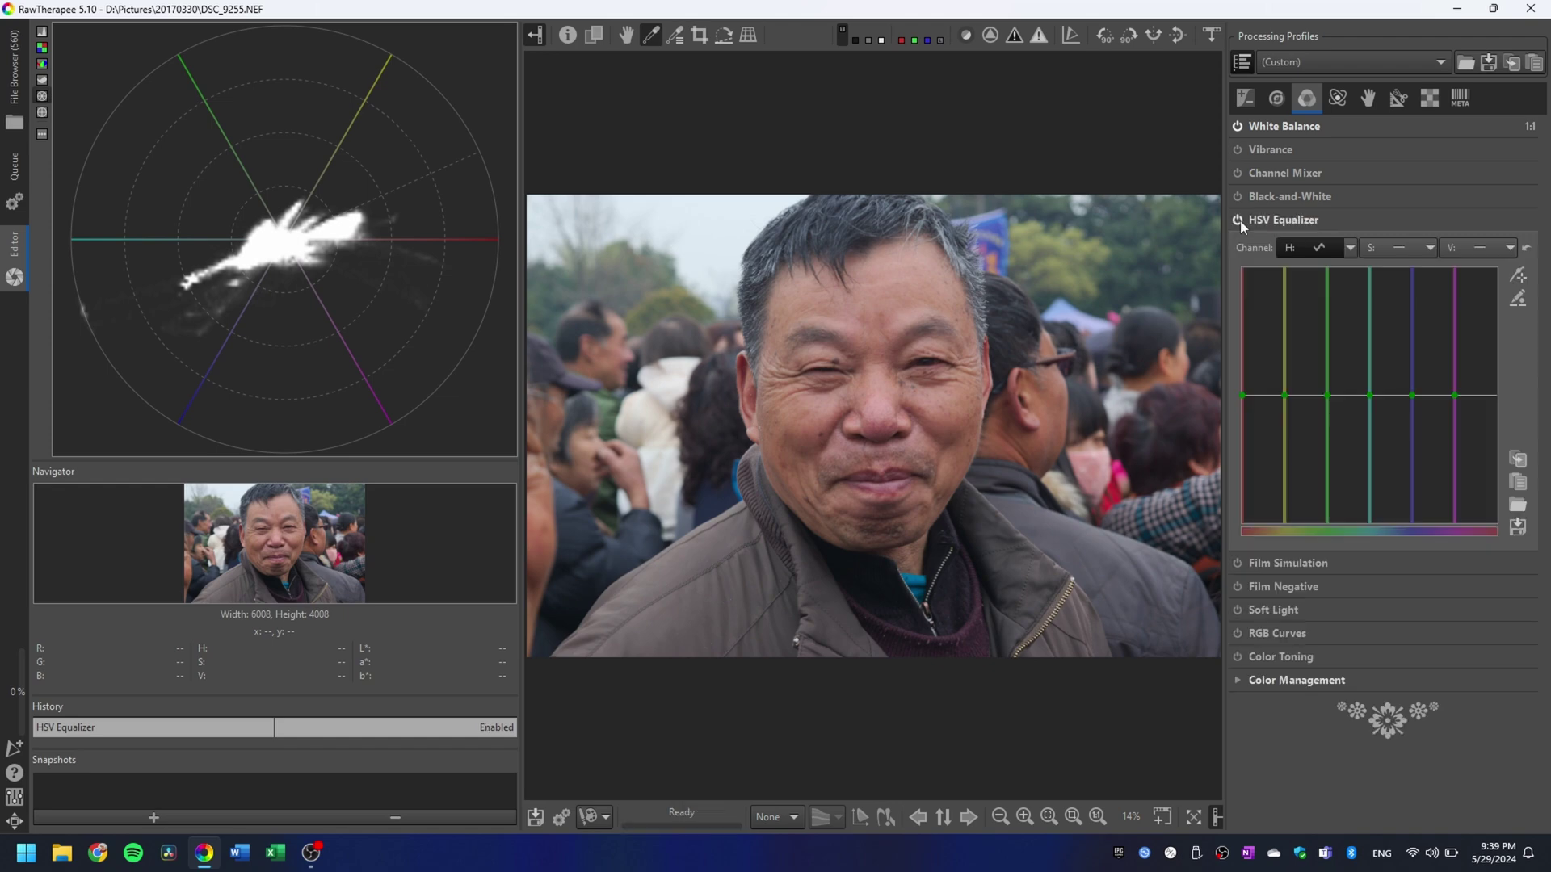
pyautogui.click(1354, 395)
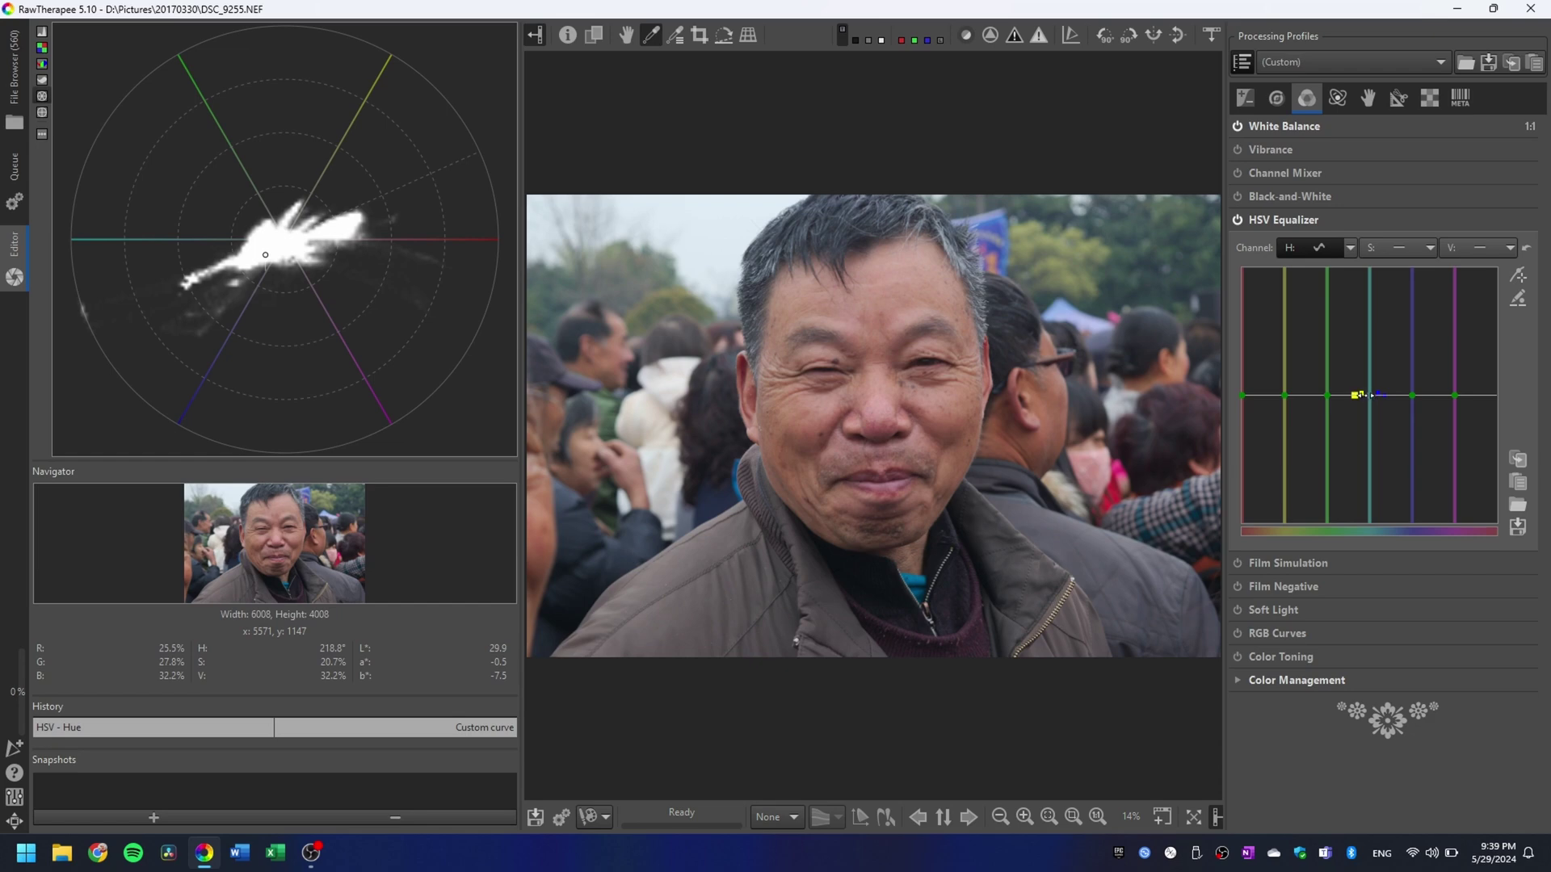
# Remove the stray H-curve points and raise a single point at the red end.
pyautogui.moveTo(1363, 395); pyautogui.dragTo(1232, 323)
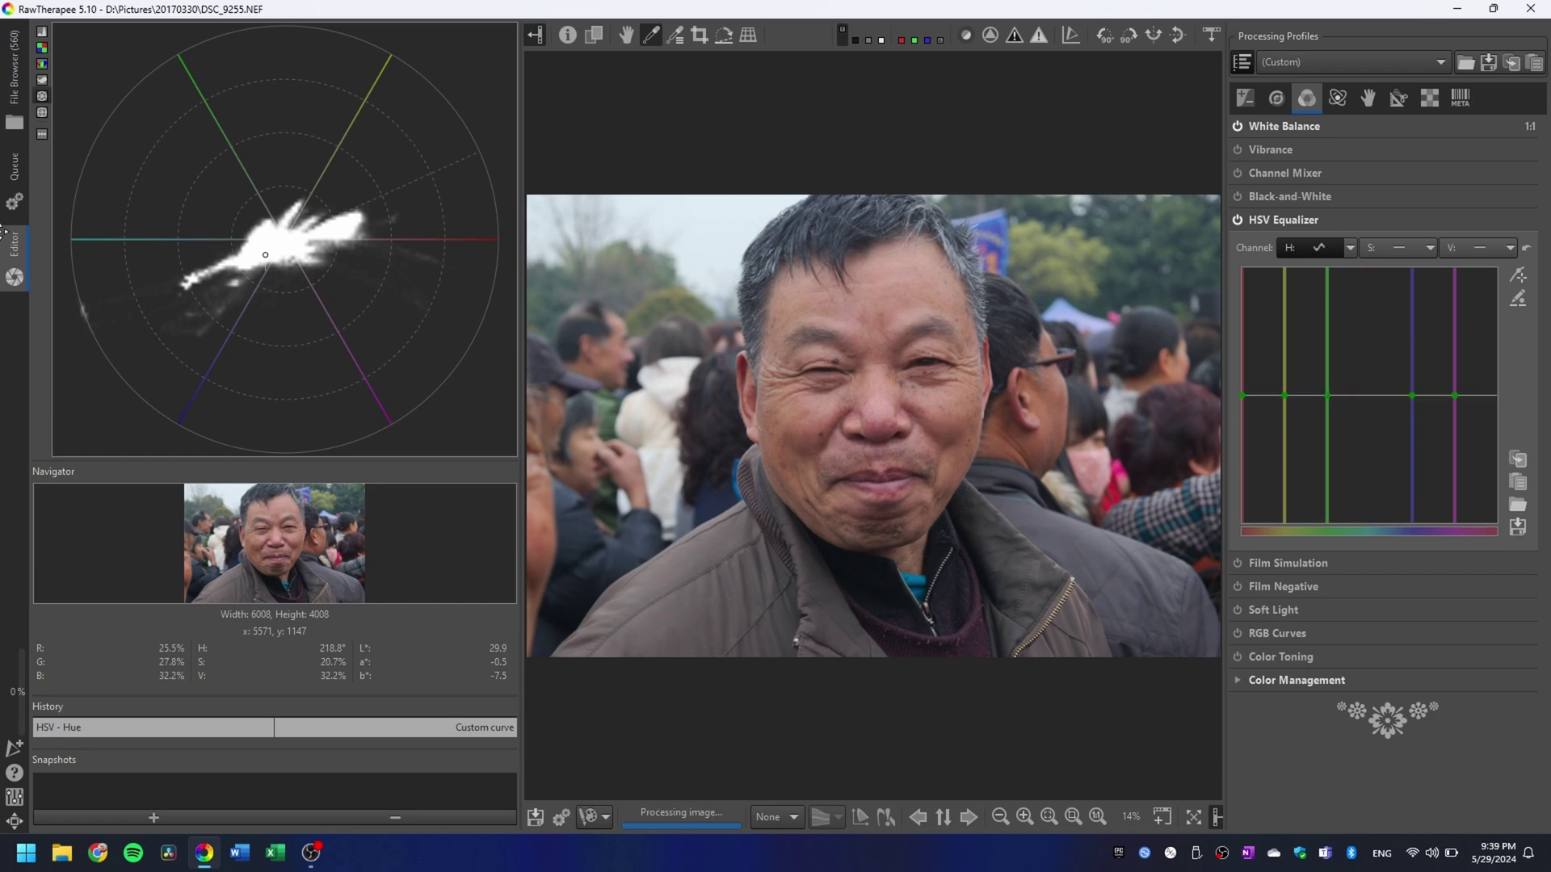
pyautogui.click(1413, 394)
pyautogui.moveTo(1421, 396); pyautogui.dragTo(1230, 394)
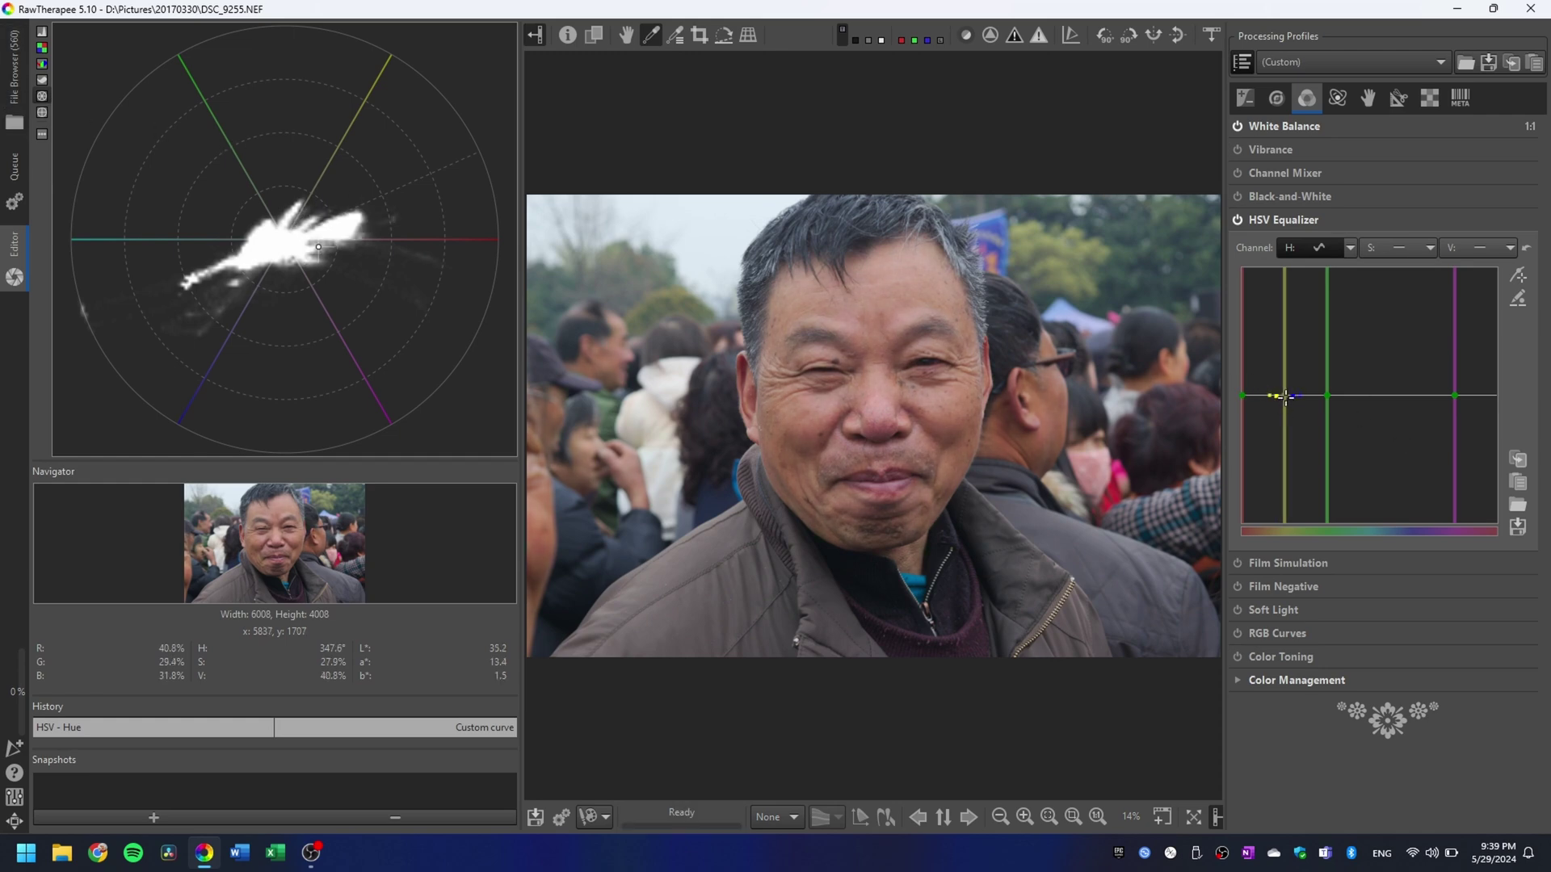
pyautogui.moveTo(1285, 395); pyautogui.dragTo(331, 128)
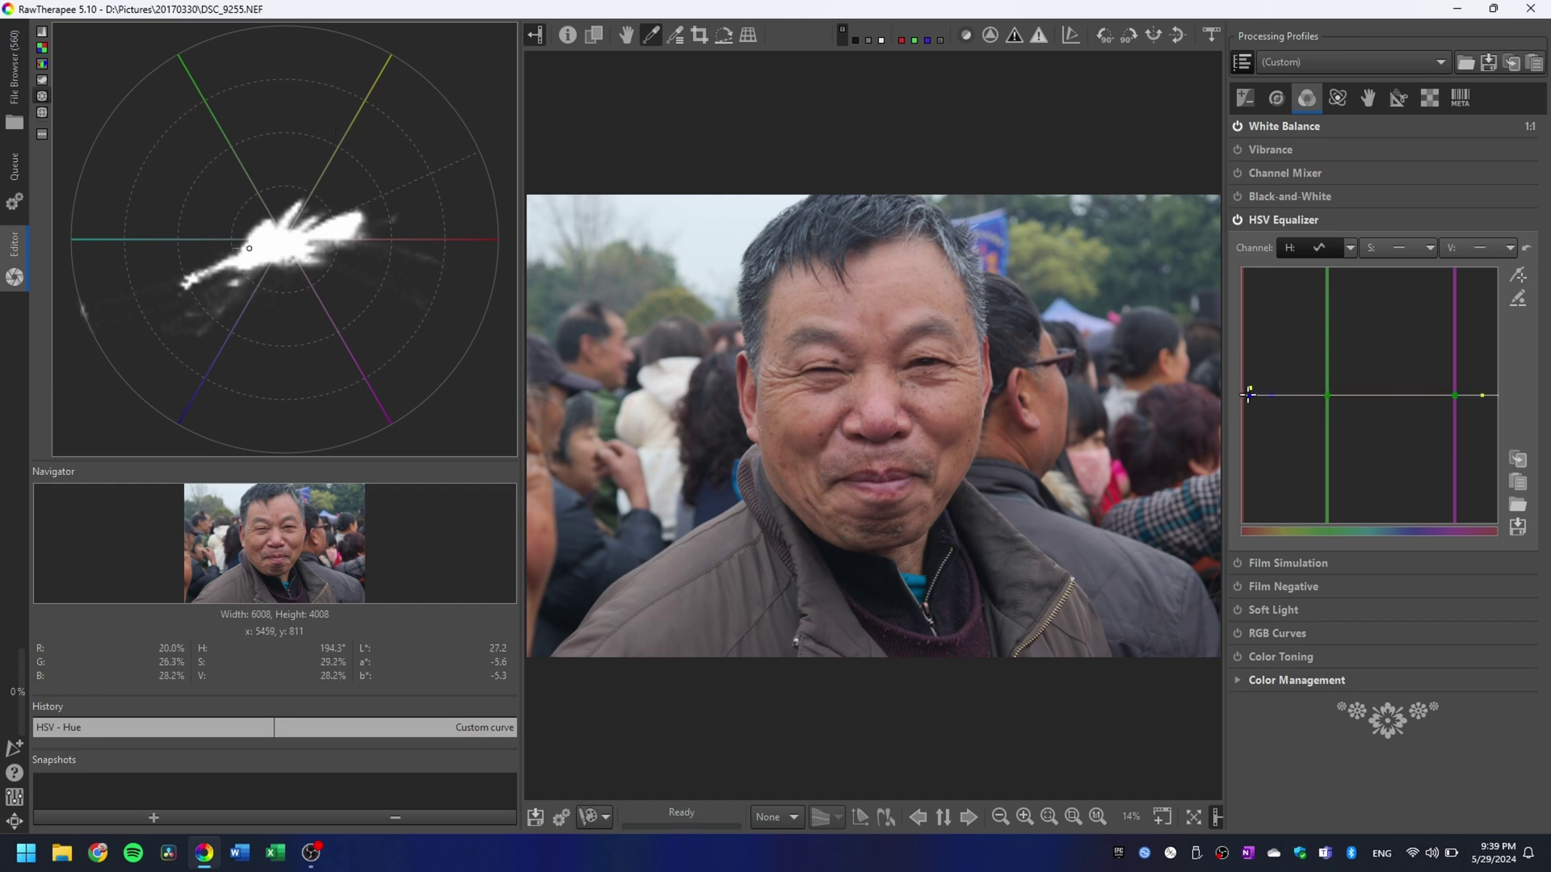
pyautogui.moveTo(1265, 395); pyautogui.dragTo(1267, 343)
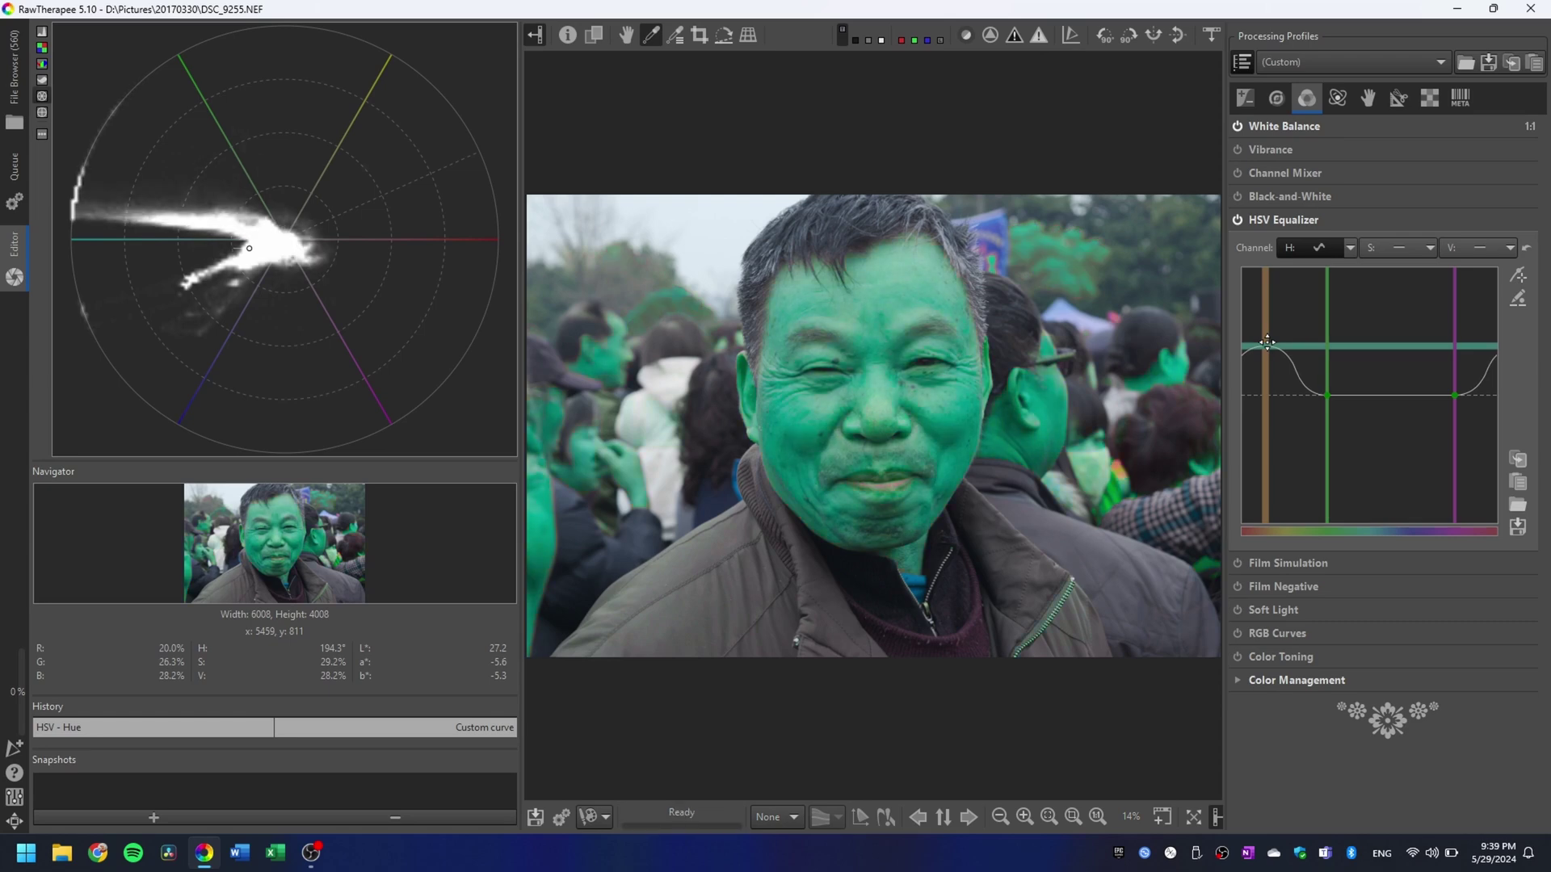
# Shift the green and magenta points, then lower the red-end point to the centre line.
pyautogui.moveTo(1267, 342); pyautogui.dragTo(1265, 346)
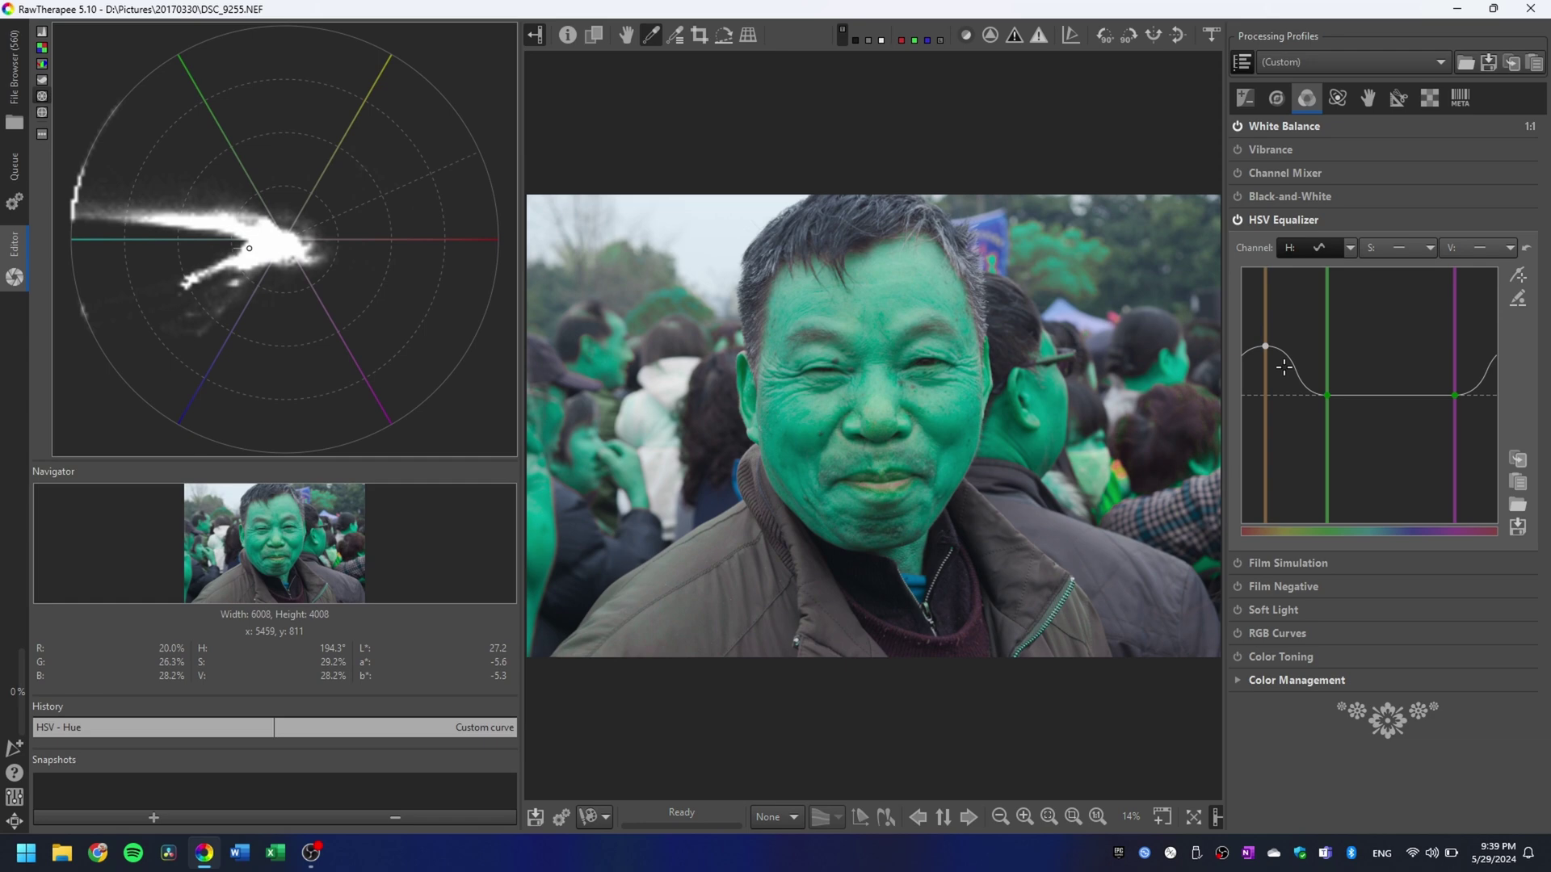
pyautogui.moveTo(1326, 395); pyautogui.dragTo(1298, 394)
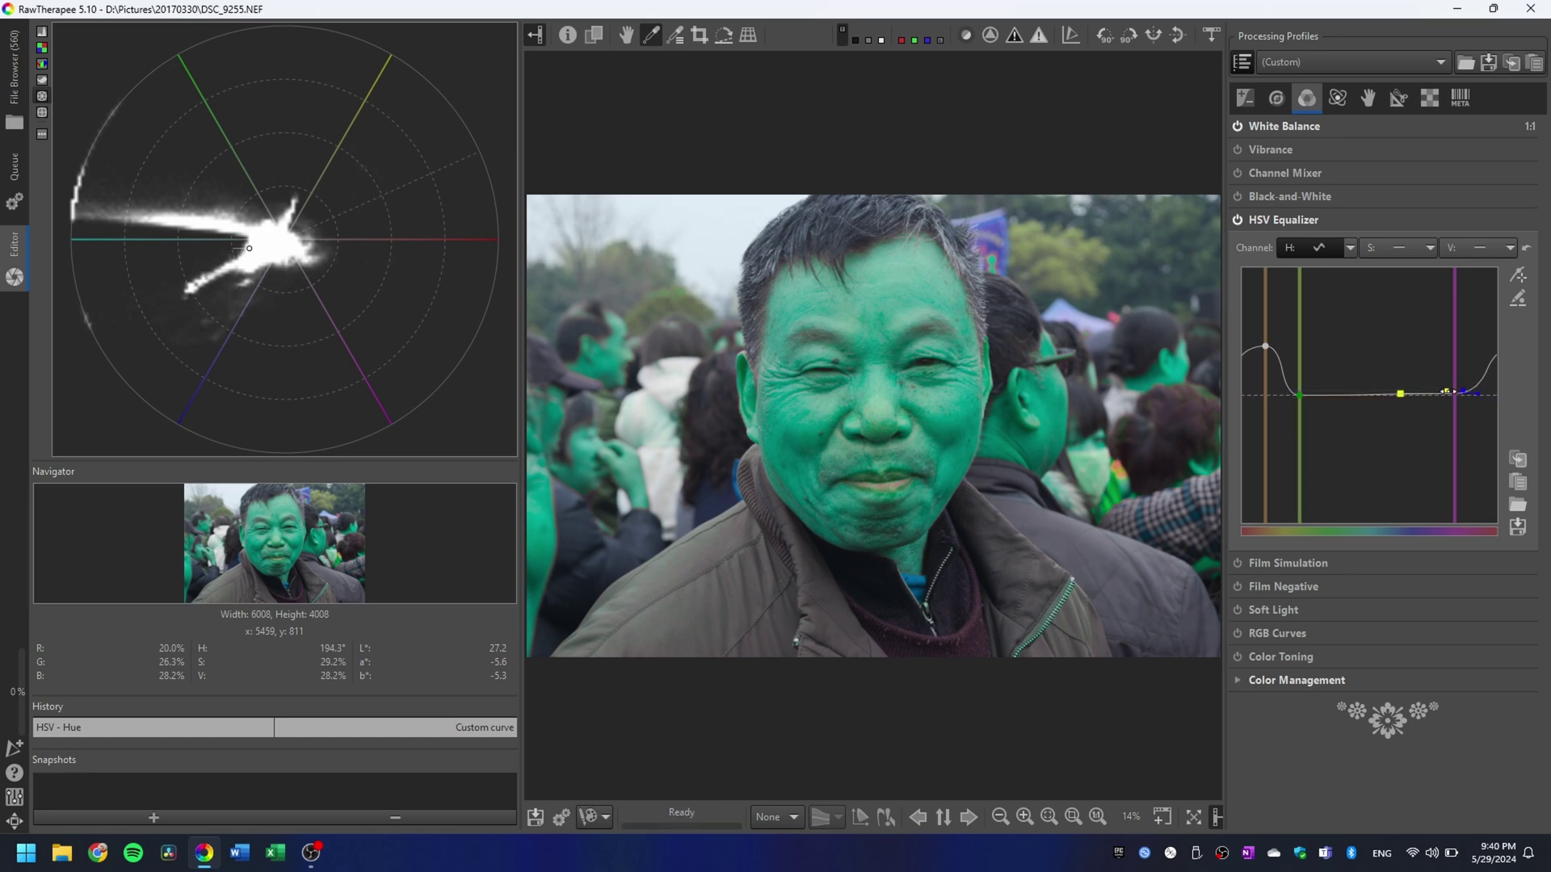
pyautogui.moveTo(1453, 391)
pyautogui.mouseDown()
pyautogui.moveTo(1494, 391)
pyautogui.moveTo(1466, 392)
pyautogui.mouseUp()
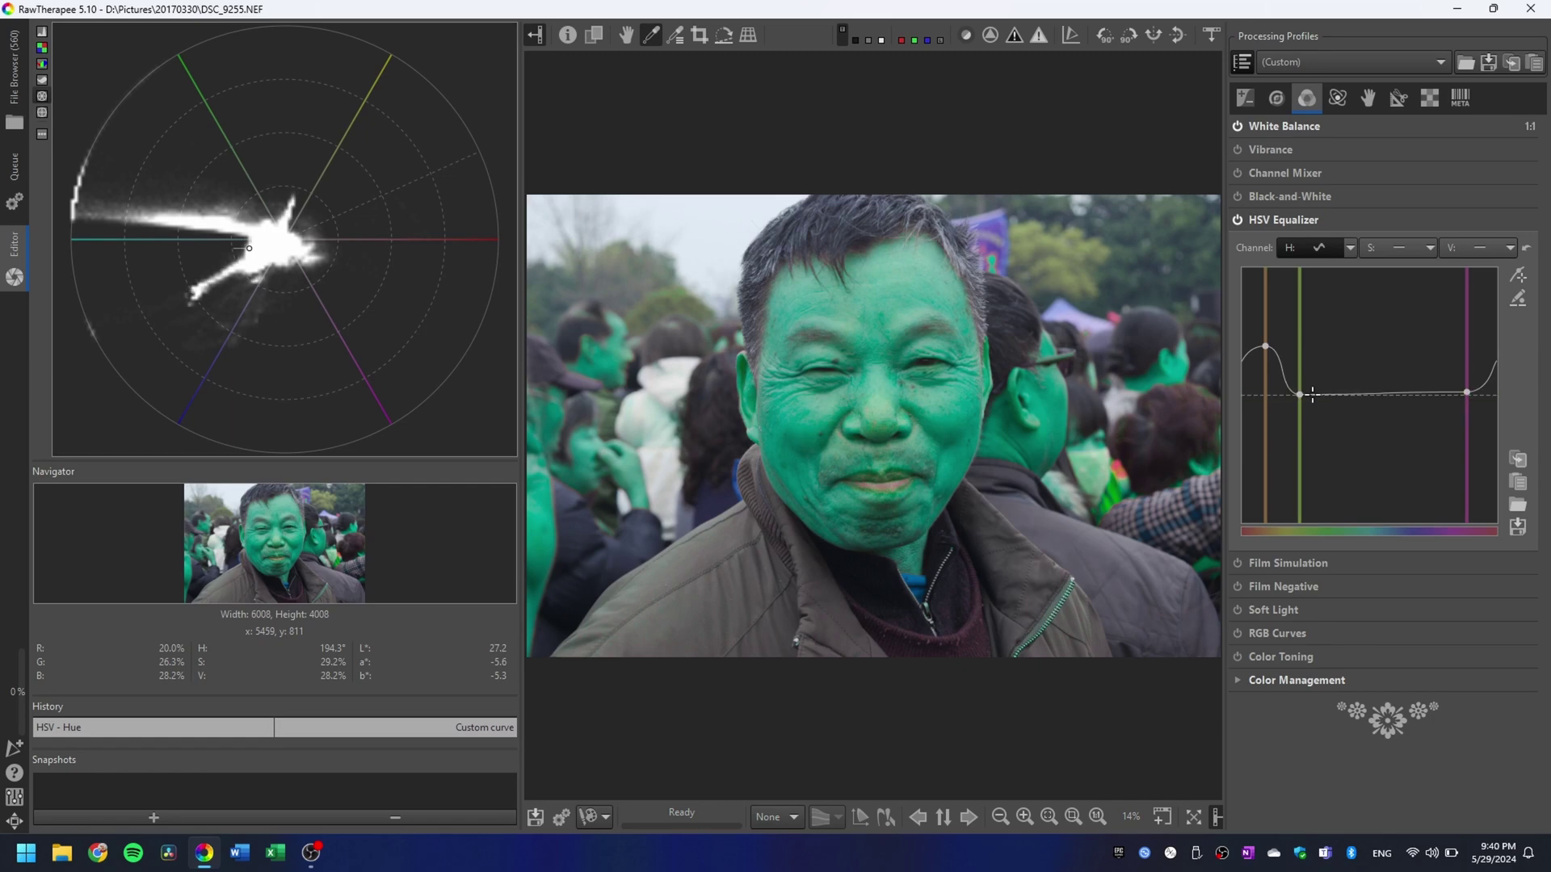
pyautogui.moveTo(1300, 394); pyautogui.dragTo(1308, 394)
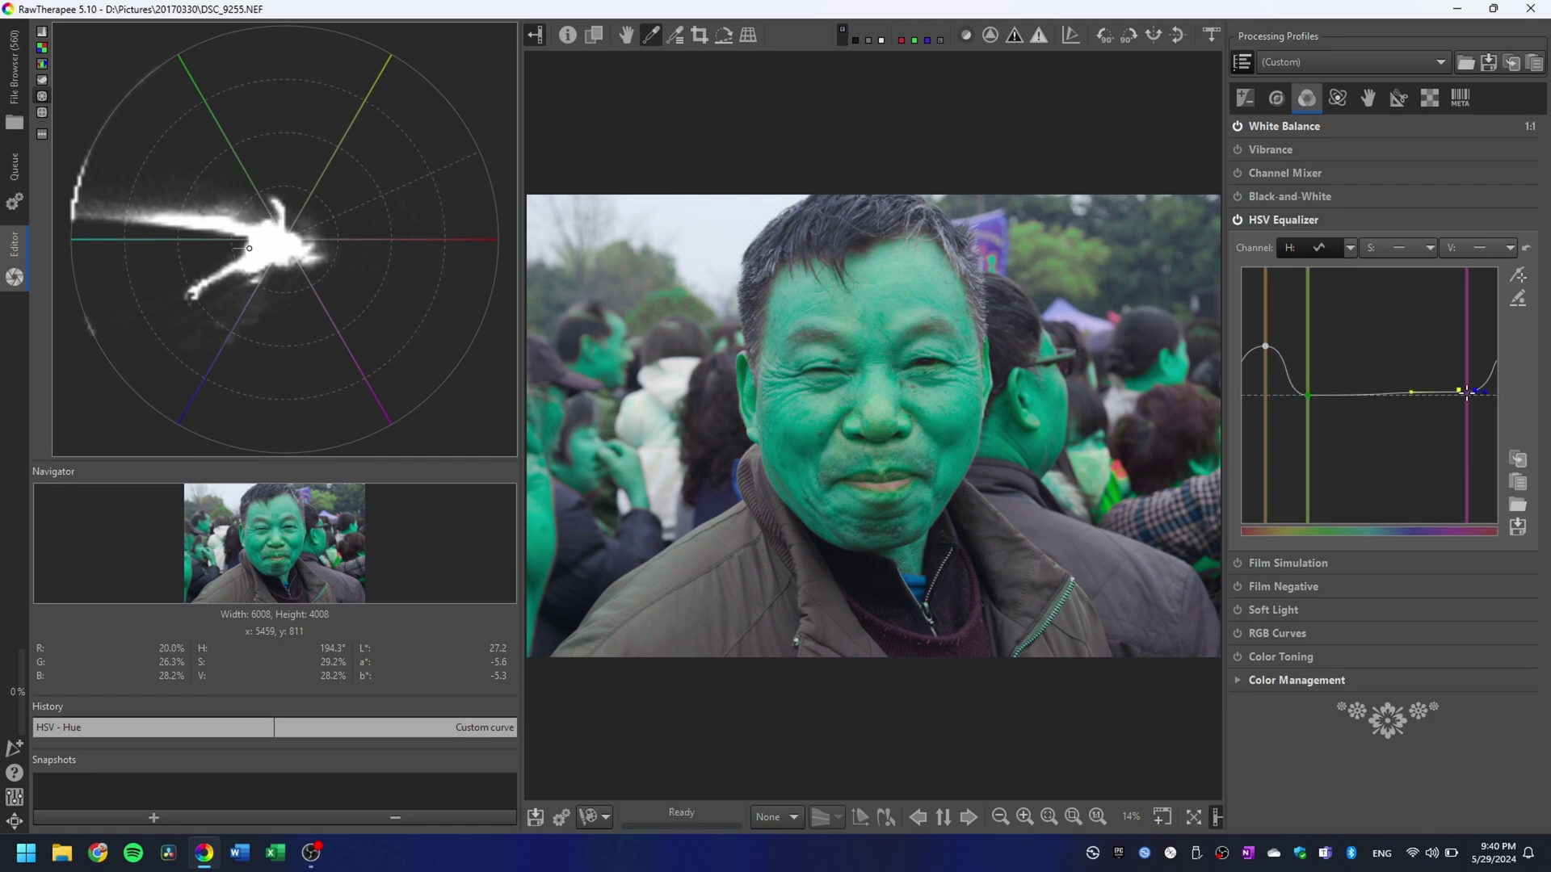
pyautogui.moveTo(1462, 392); pyautogui.dragTo(1442, 394)
pyautogui.moveTo(1268, 346); pyautogui.dragTo(1258, 391)
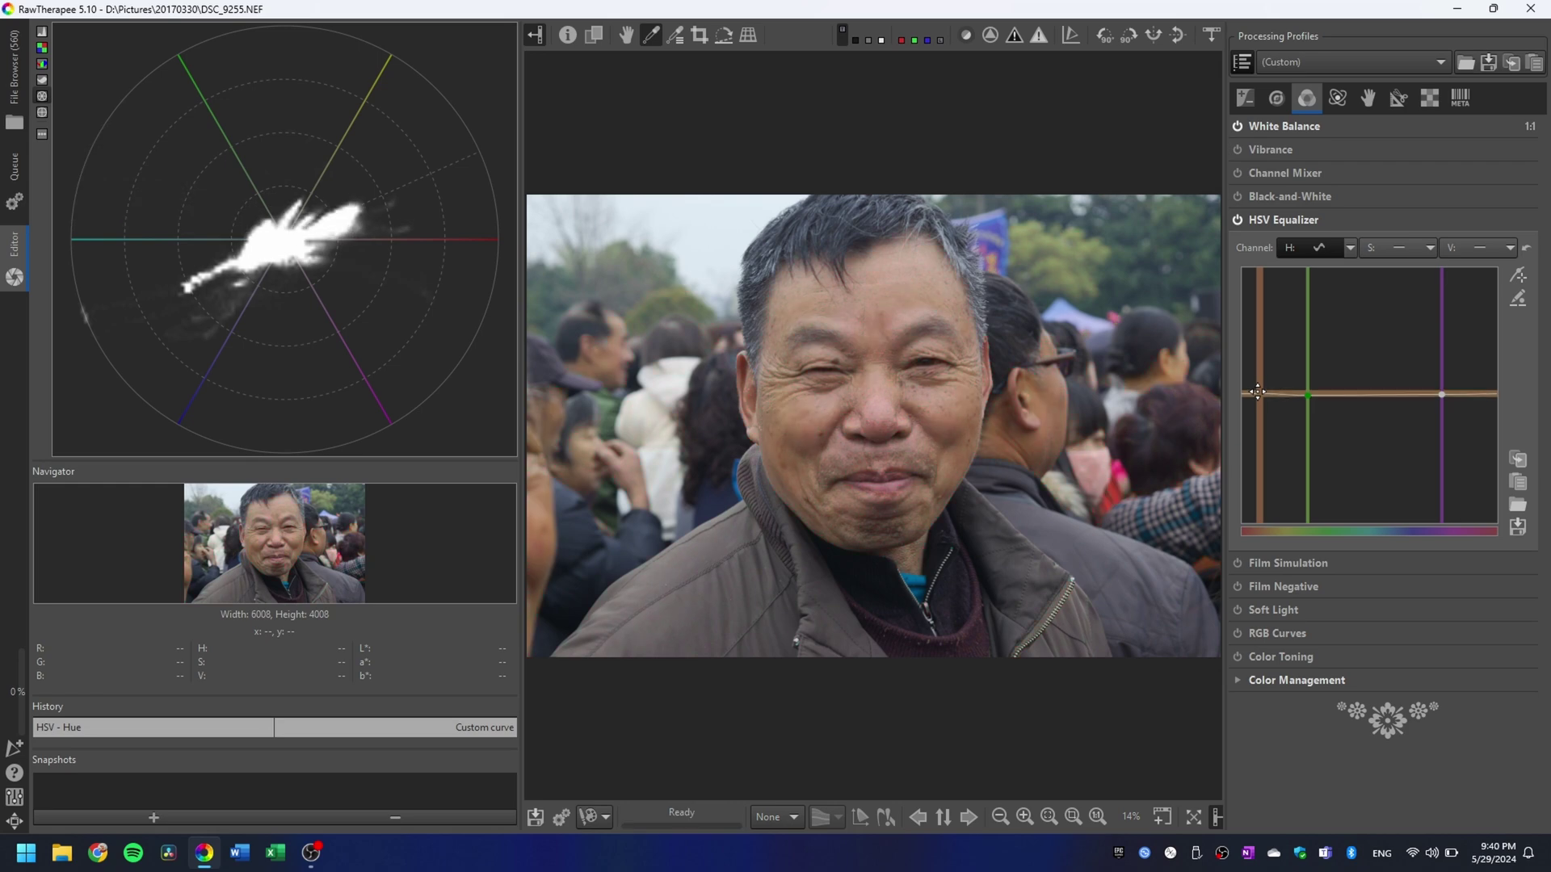
# Nudge the orange skin-tone point slightly and toggle the HSV Equalizer to compare before and after.
pyautogui.moveTo(1258, 392); pyautogui.dragTo(1257, 391)
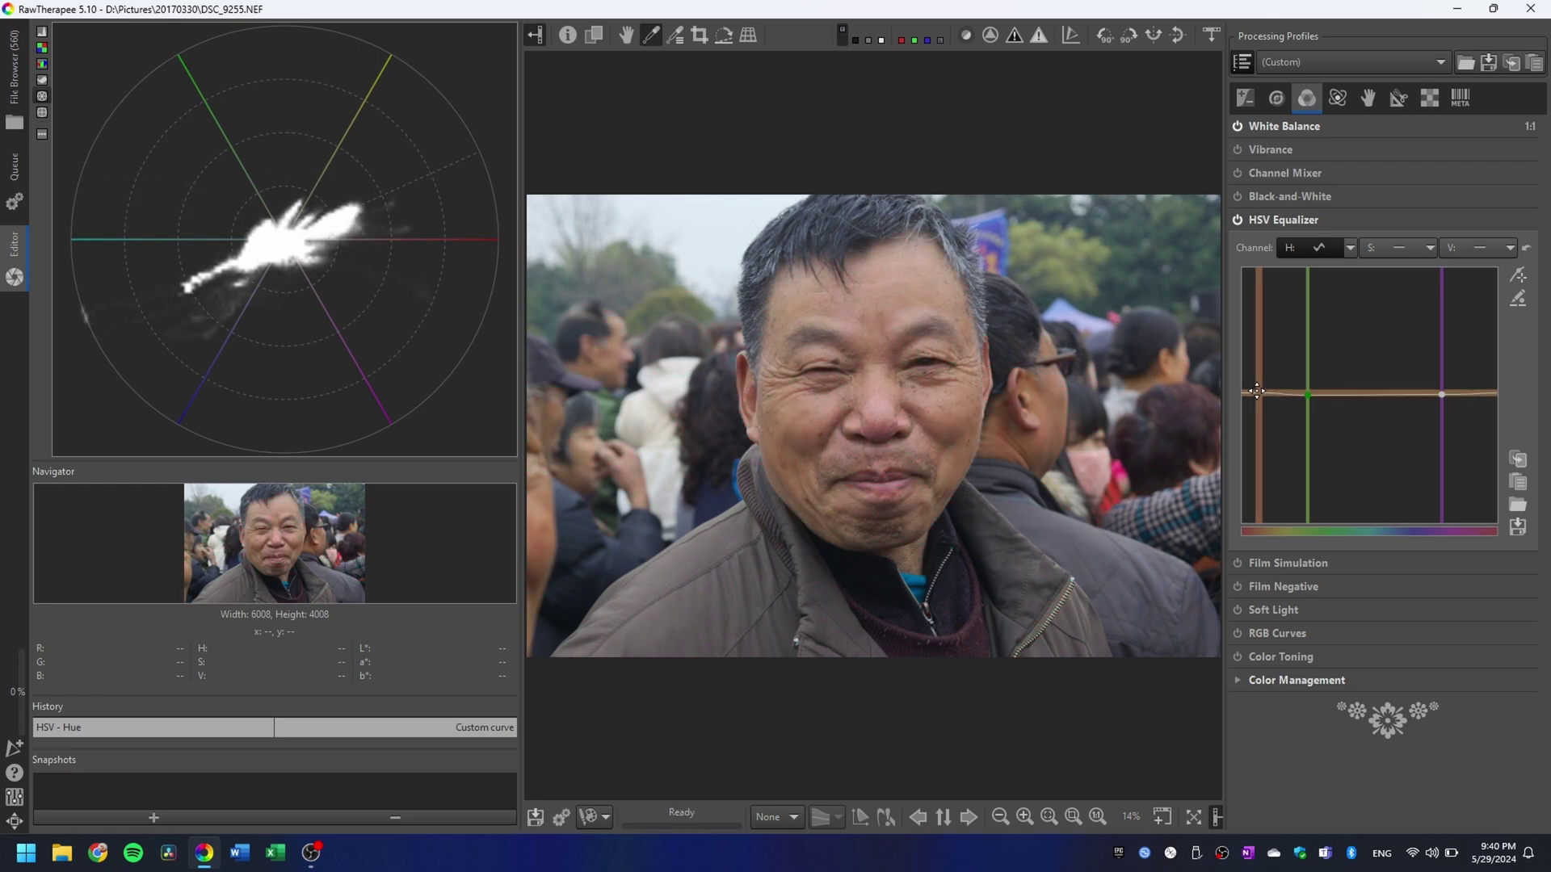
pyautogui.moveTo(1257, 391); pyautogui.dragTo(1256, 389)
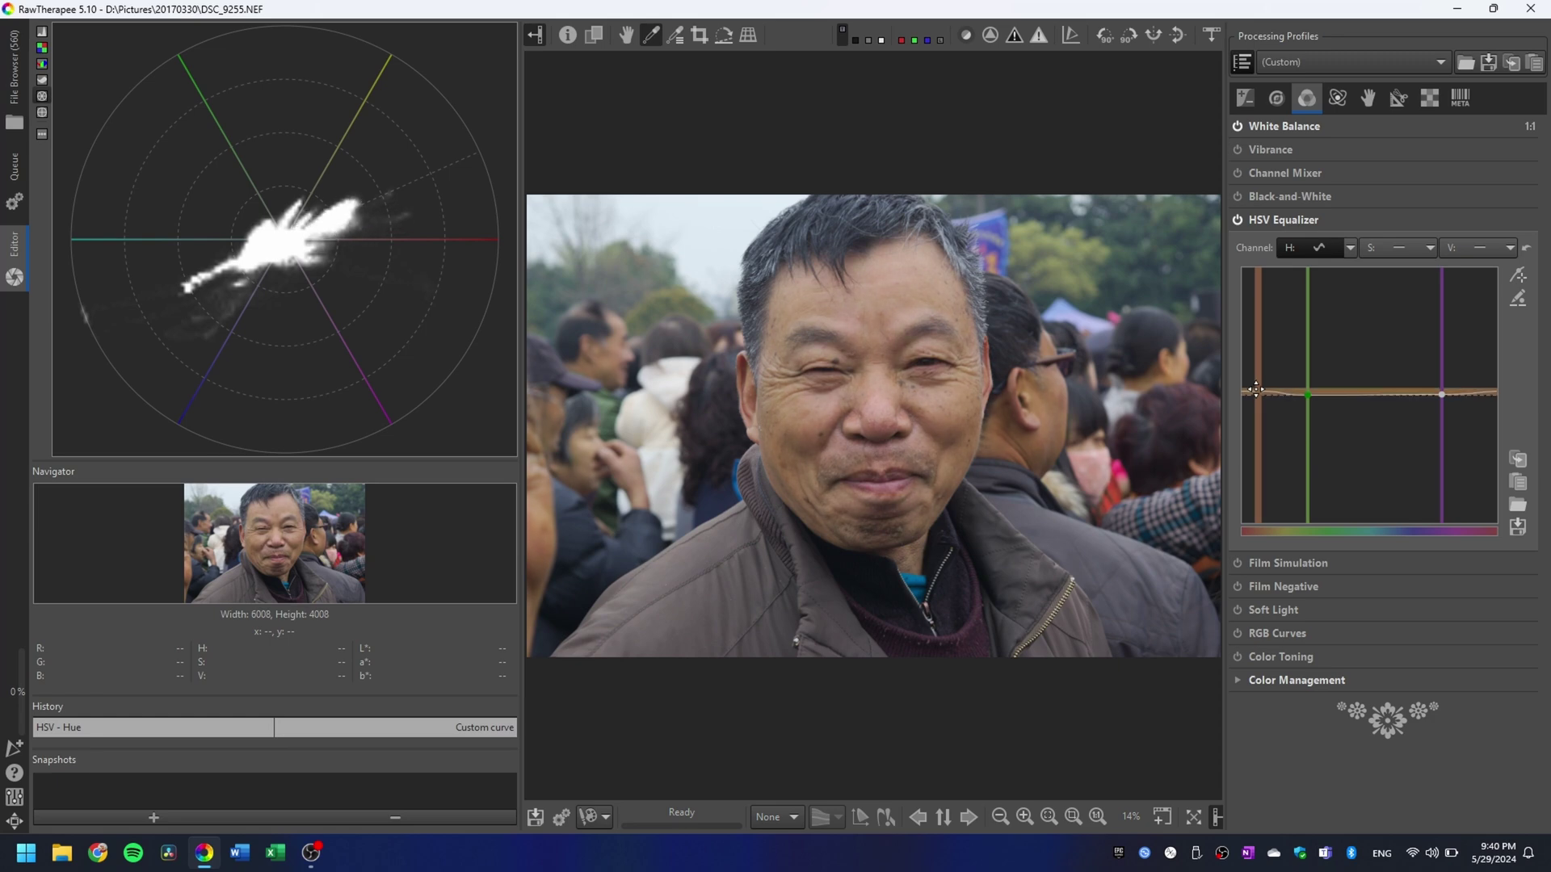
pyautogui.click(1238, 223)
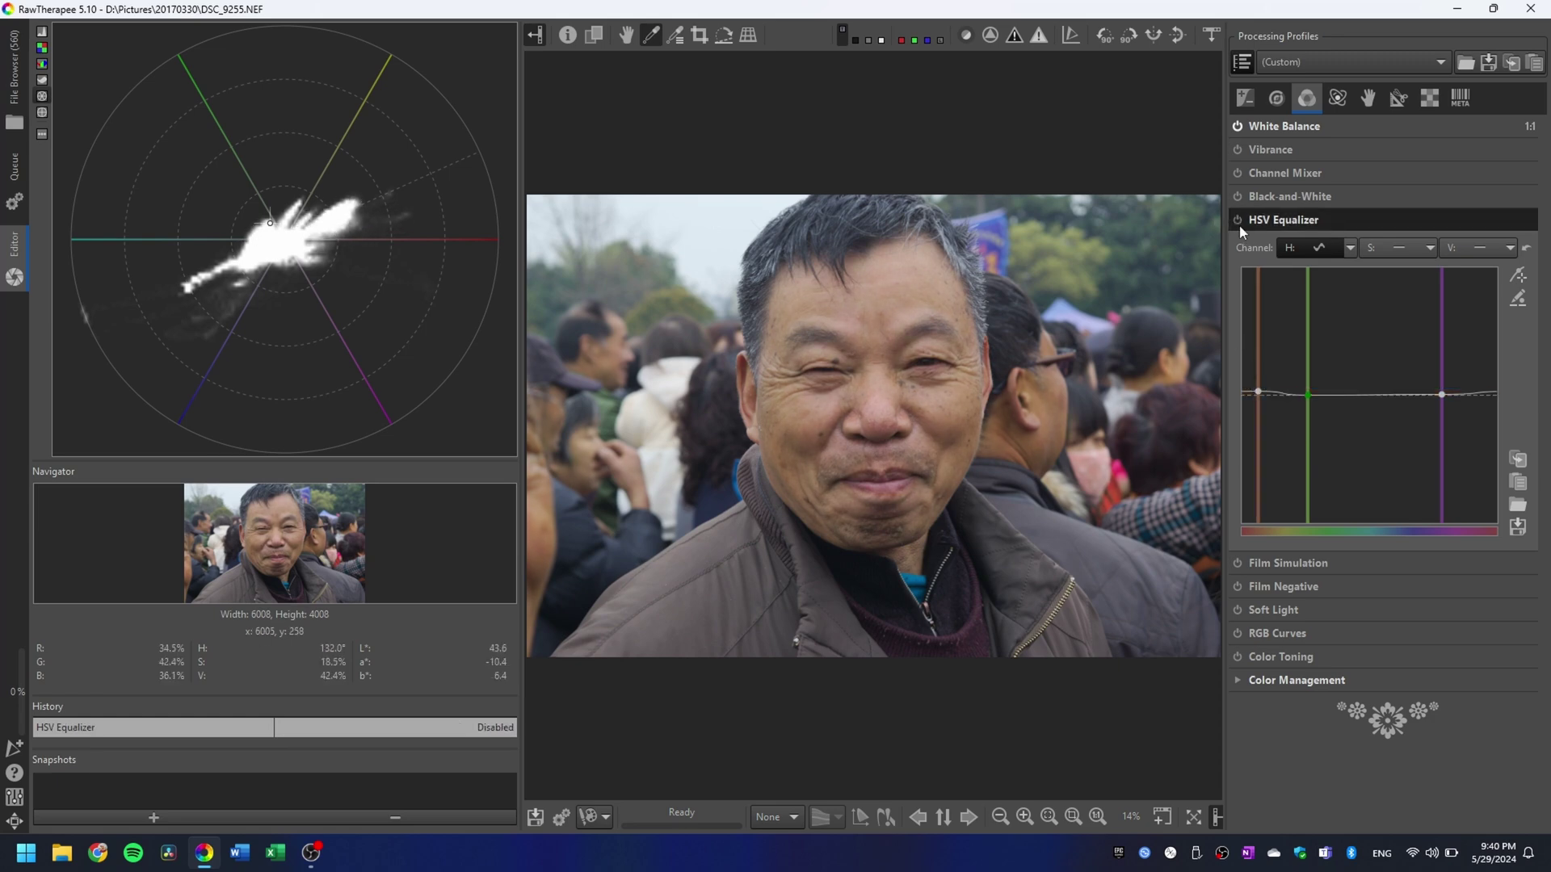
pyautogui.click(1239, 225)
pyautogui.click(1239, 225)
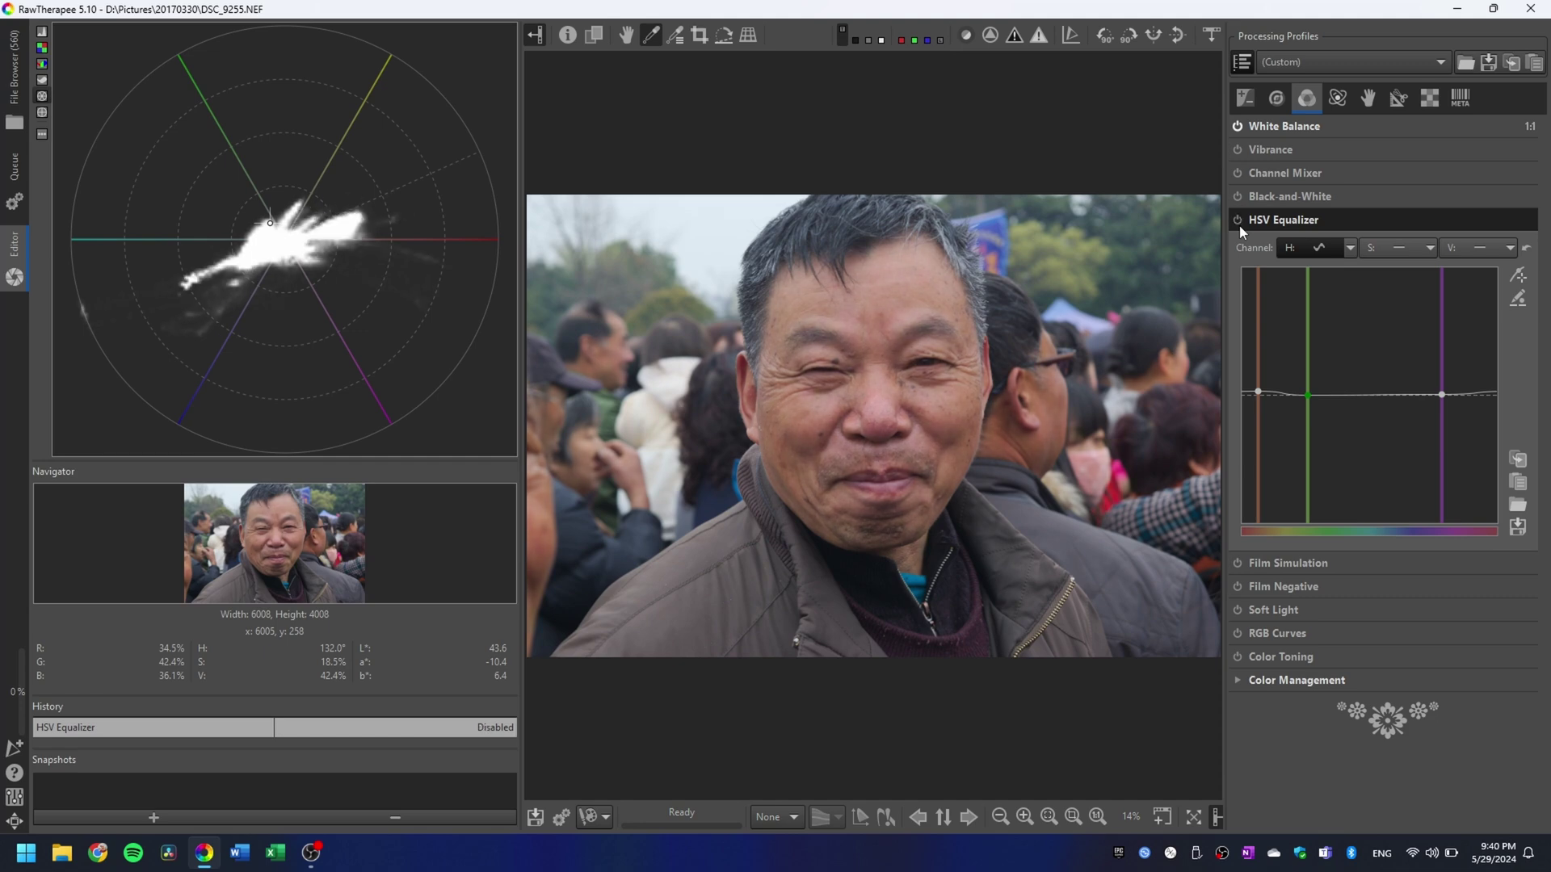
pyautogui.click(1239, 225)
pyautogui.click(1238, 226)
pyautogui.click(1239, 225)
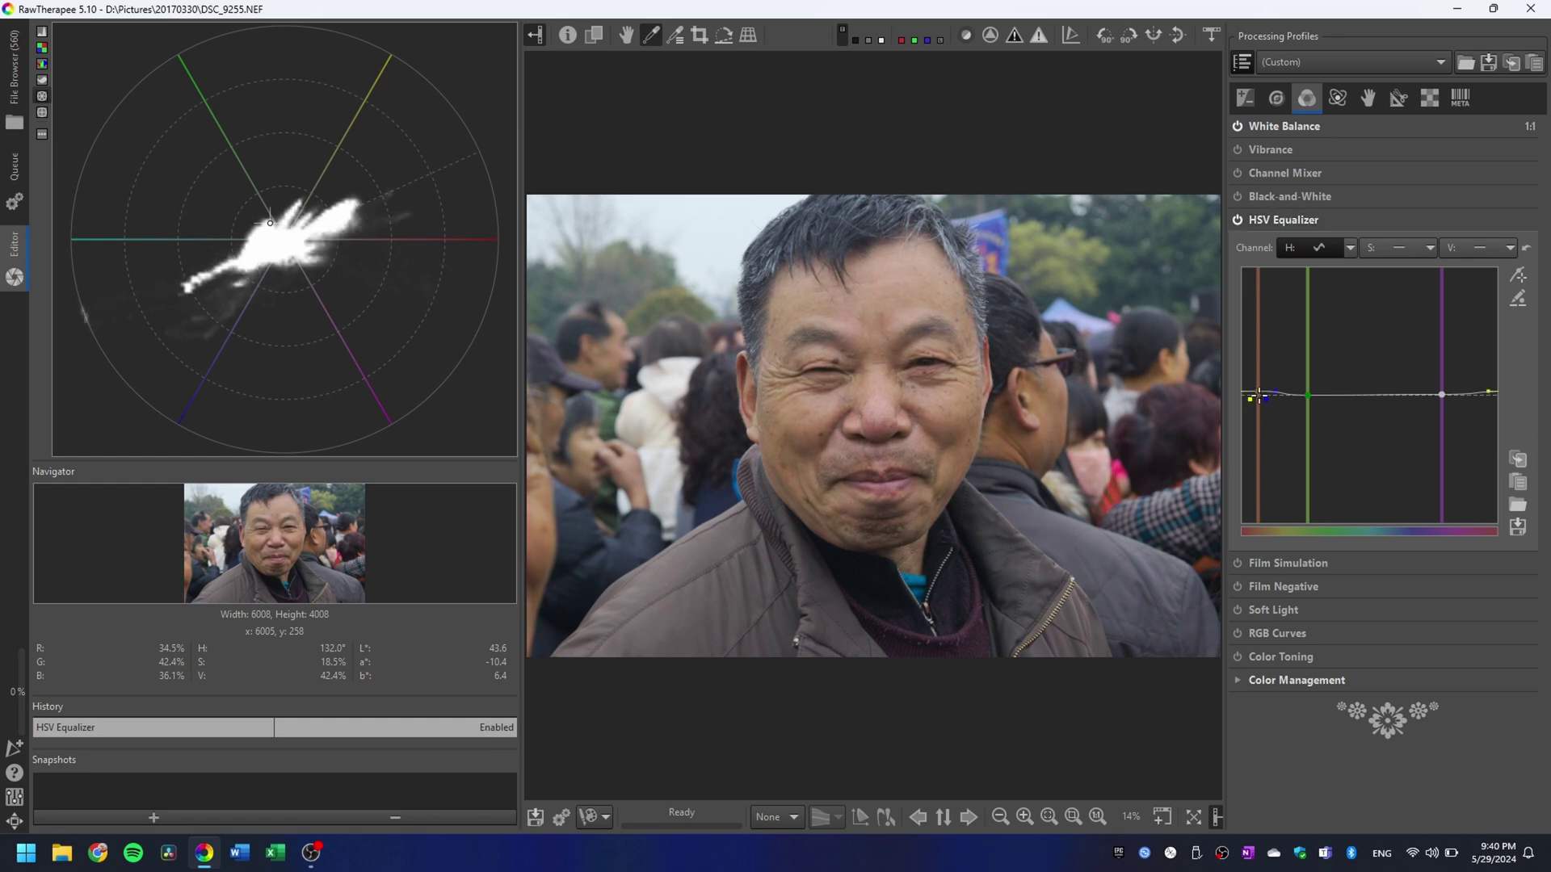
# Refine the skin-tone point further while comparing, leaving the HSV Equalizer switched off.
pyautogui.moveTo(1259, 393); pyautogui.dragTo(1255, 392)
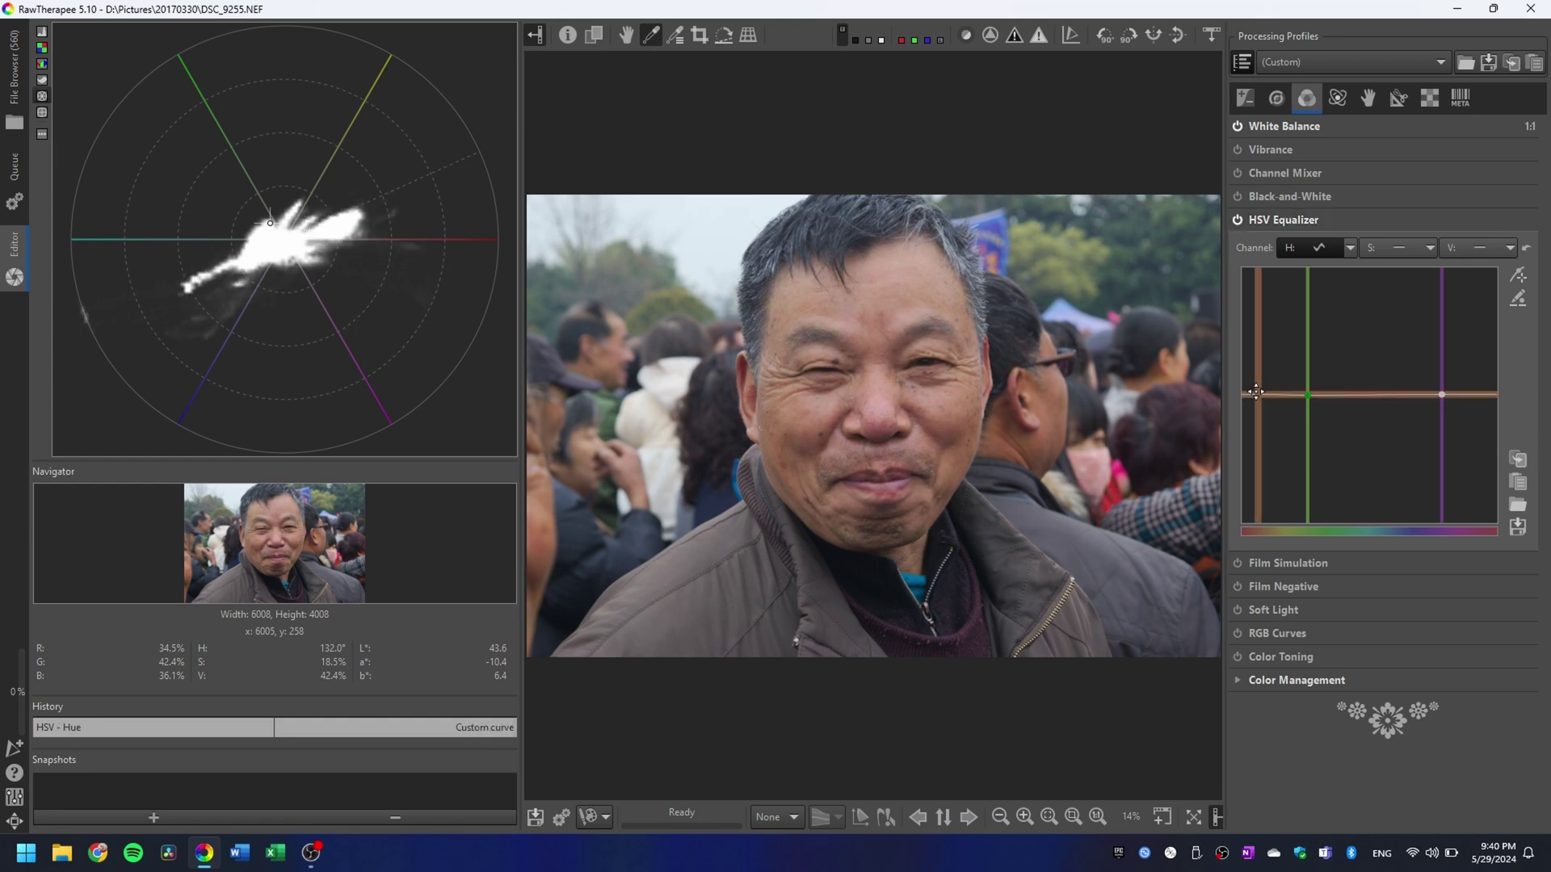
pyautogui.click(1238, 226)
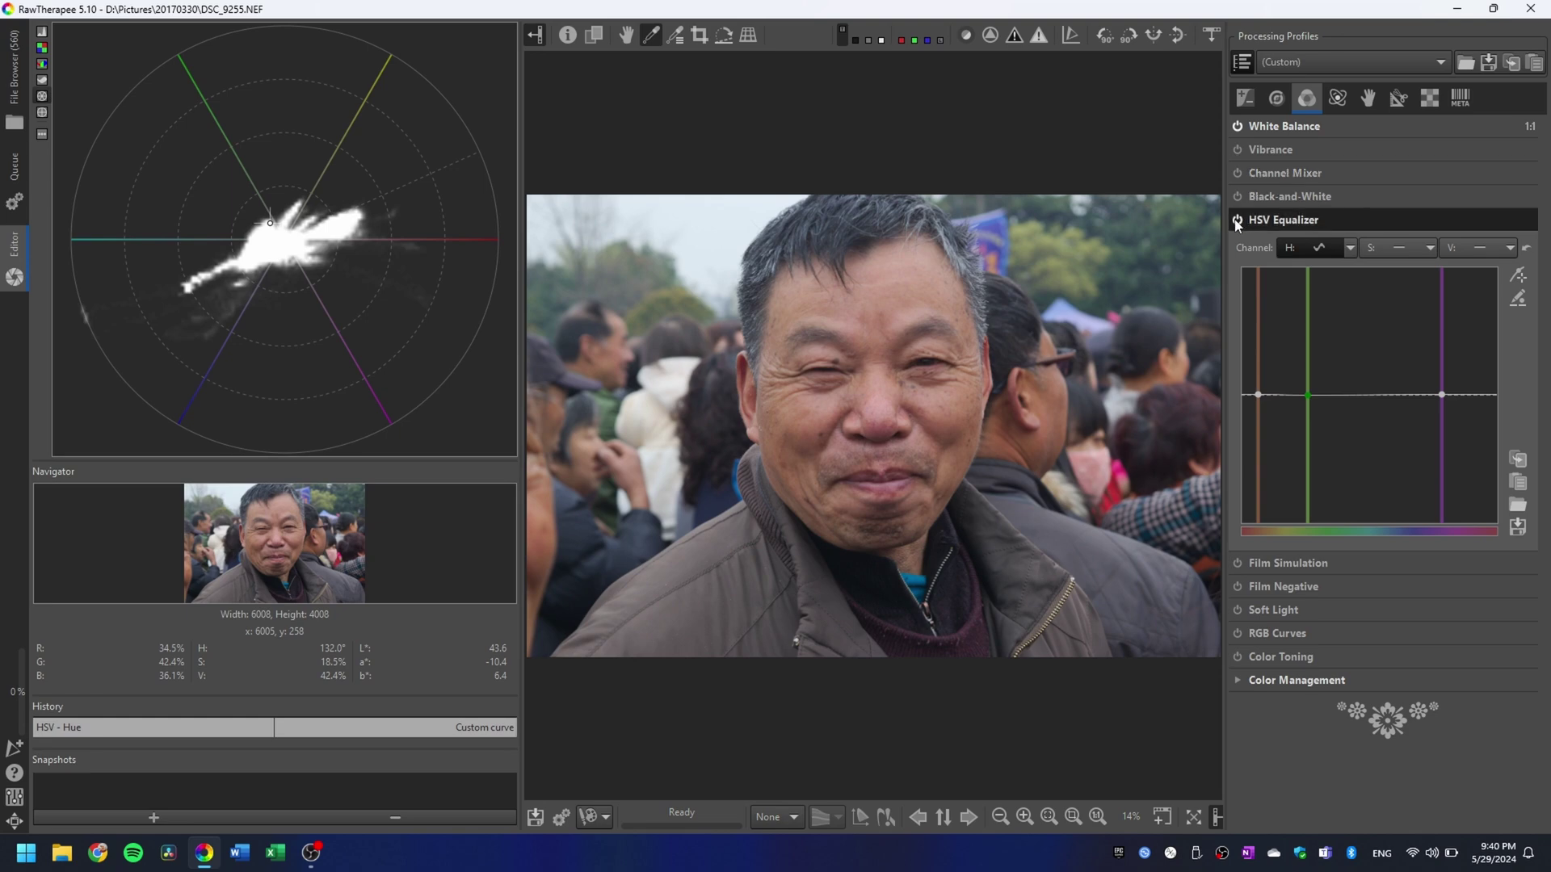
pyautogui.click(1238, 225)
pyautogui.click(1238, 225)
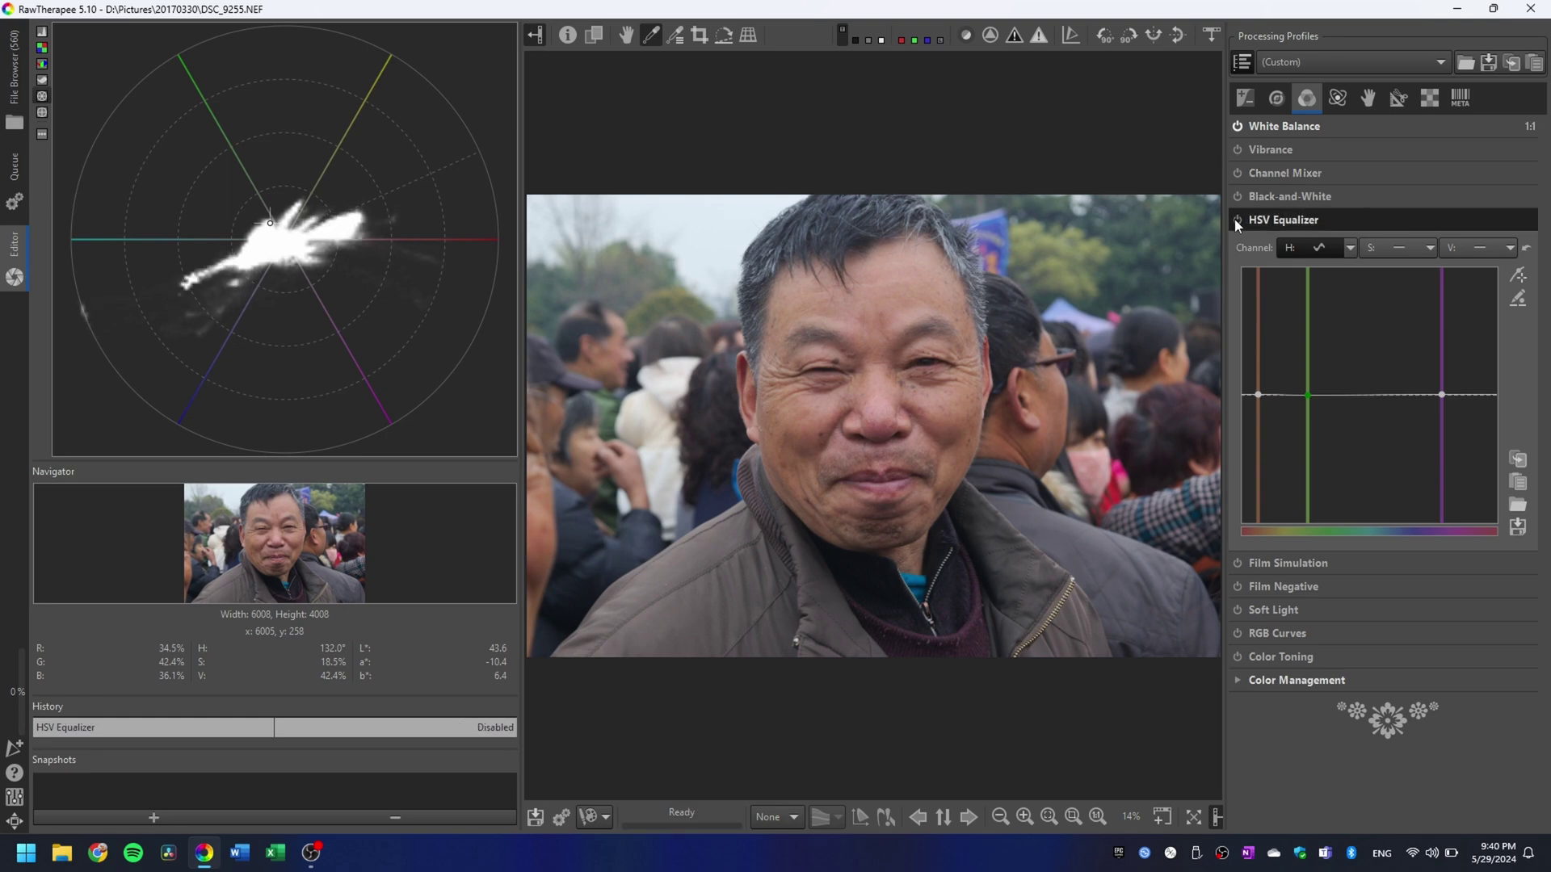
pyautogui.click(1238, 225)
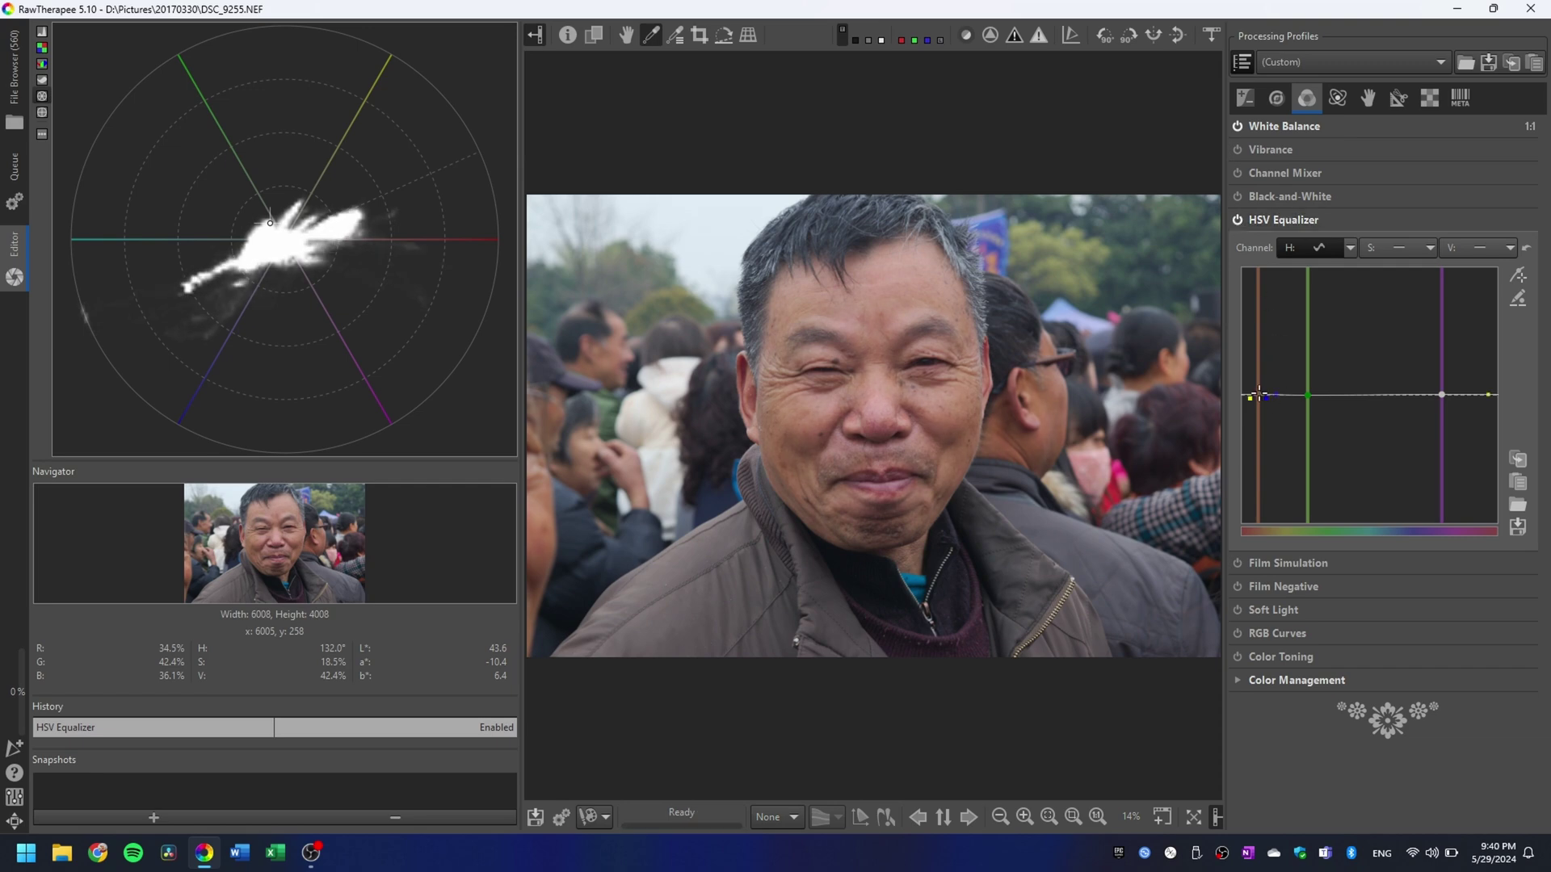
pyautogui.moveTo(1253, 393); pyautogui.dragTo(1255, 388)
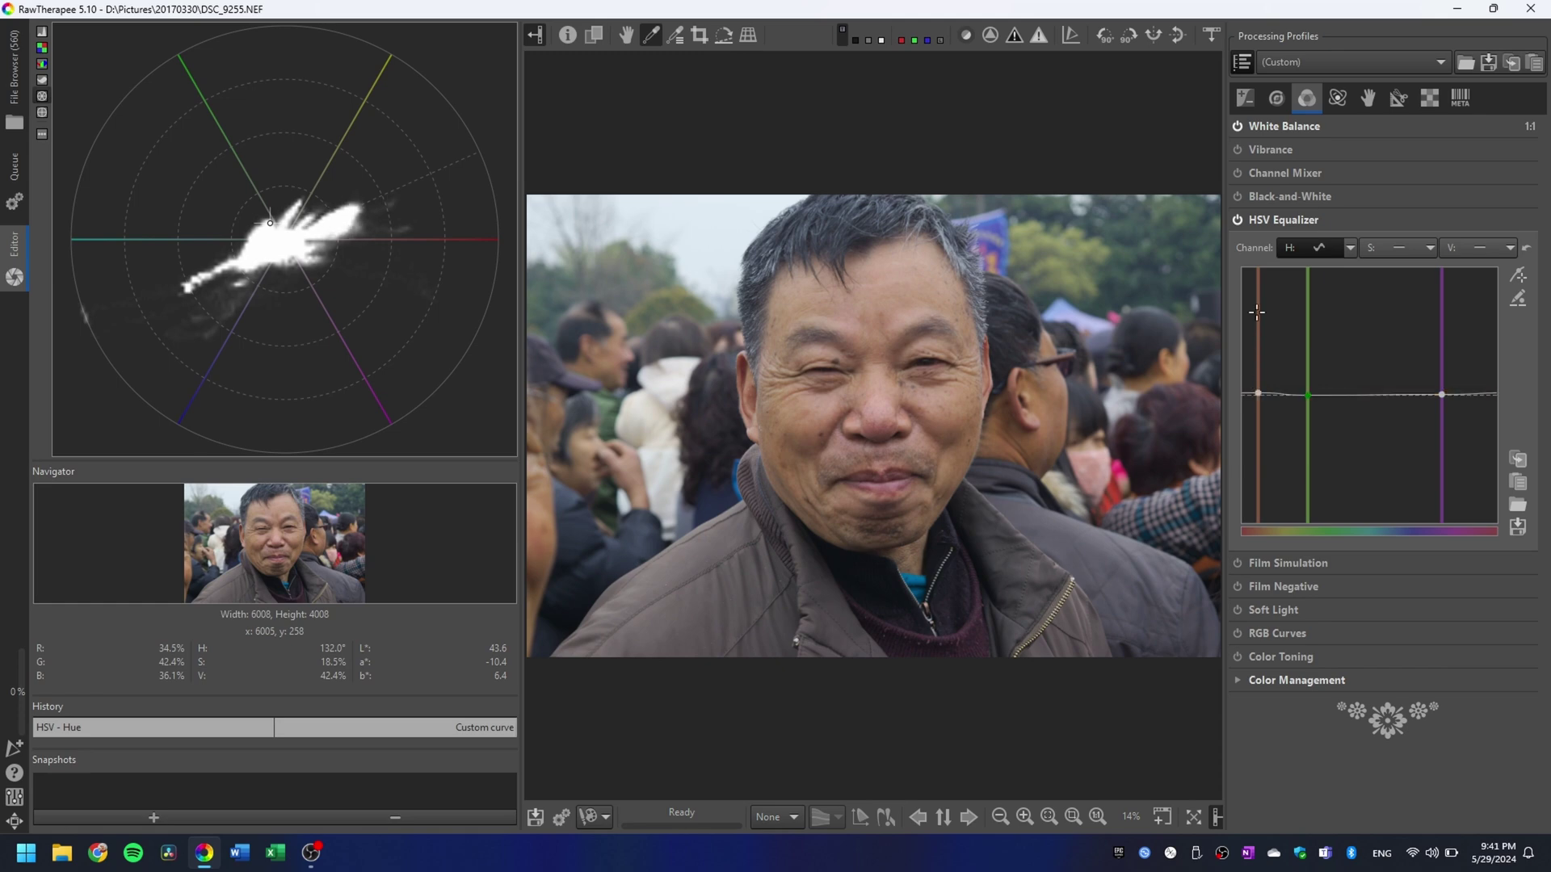
pyautogui.click(1238, 220)
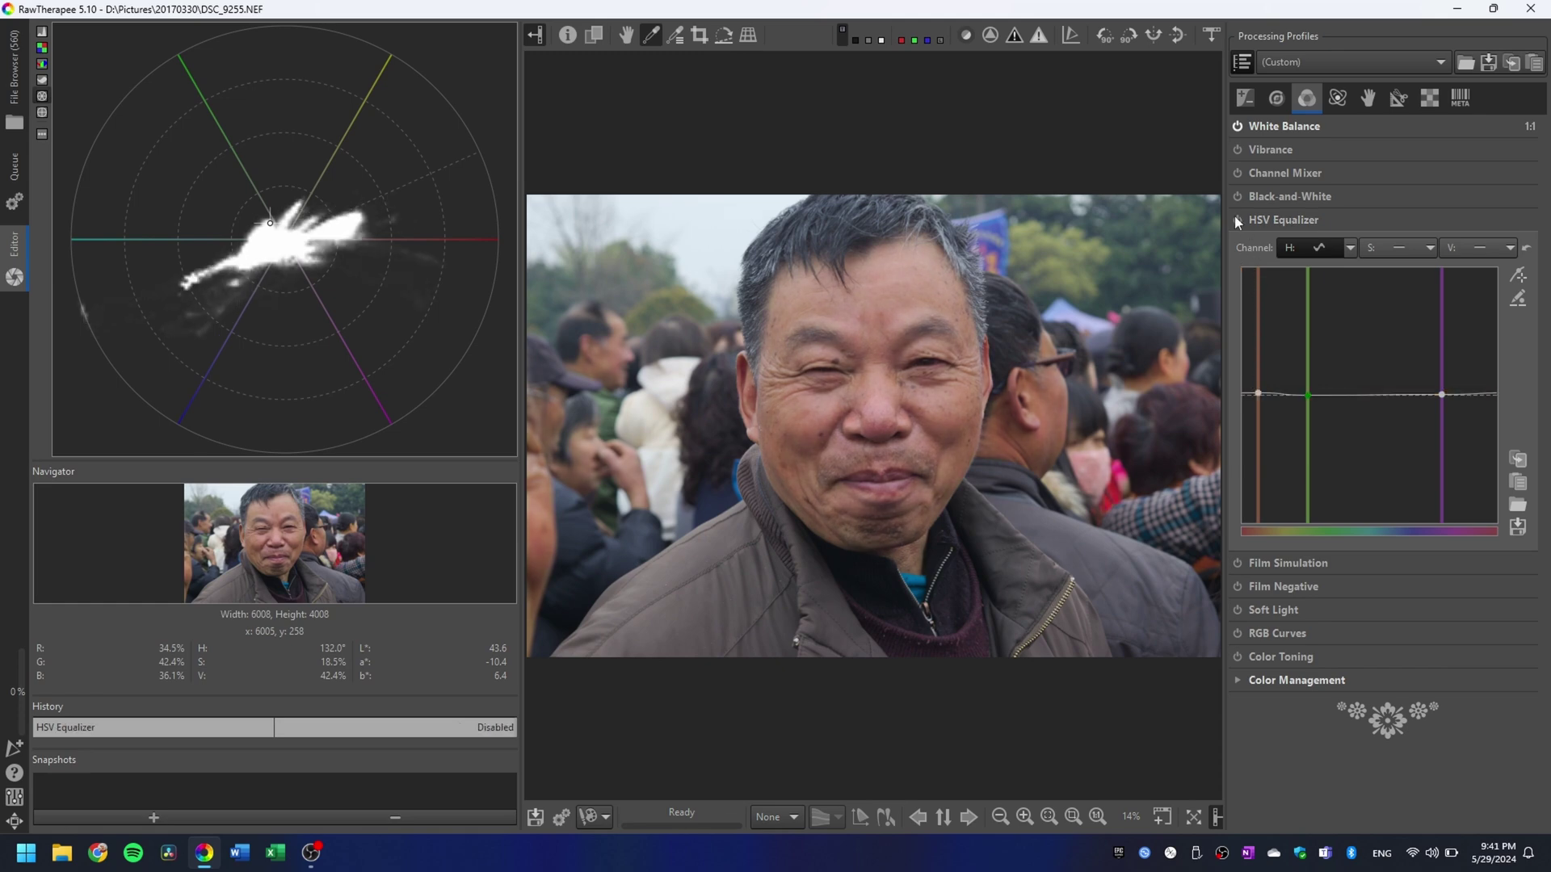
pyautogui.click(1236, 220)
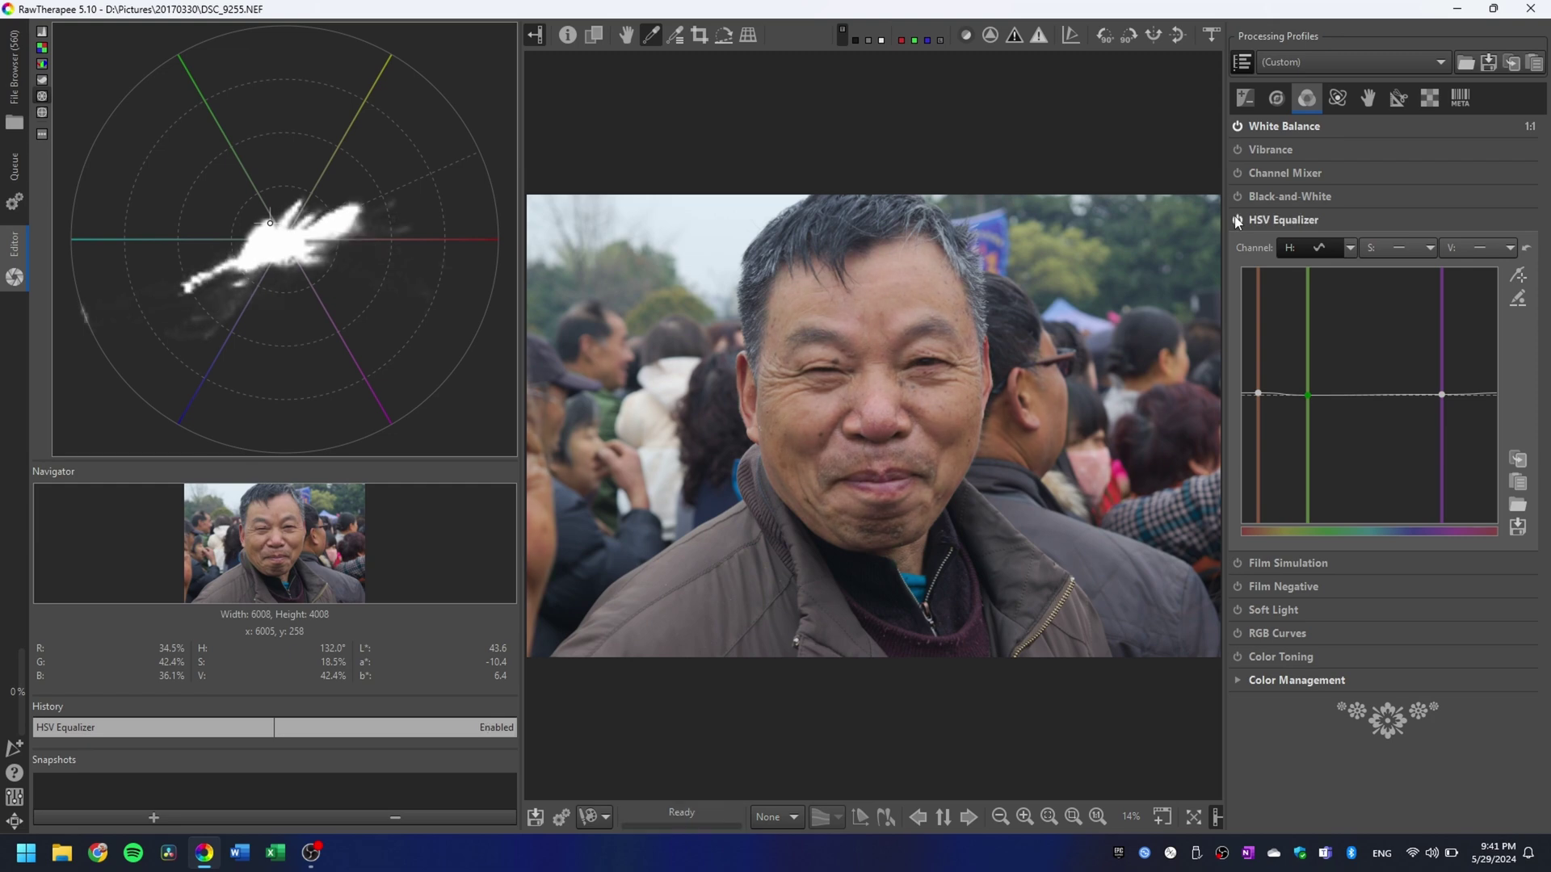
pyautogui.click(1237, 221)
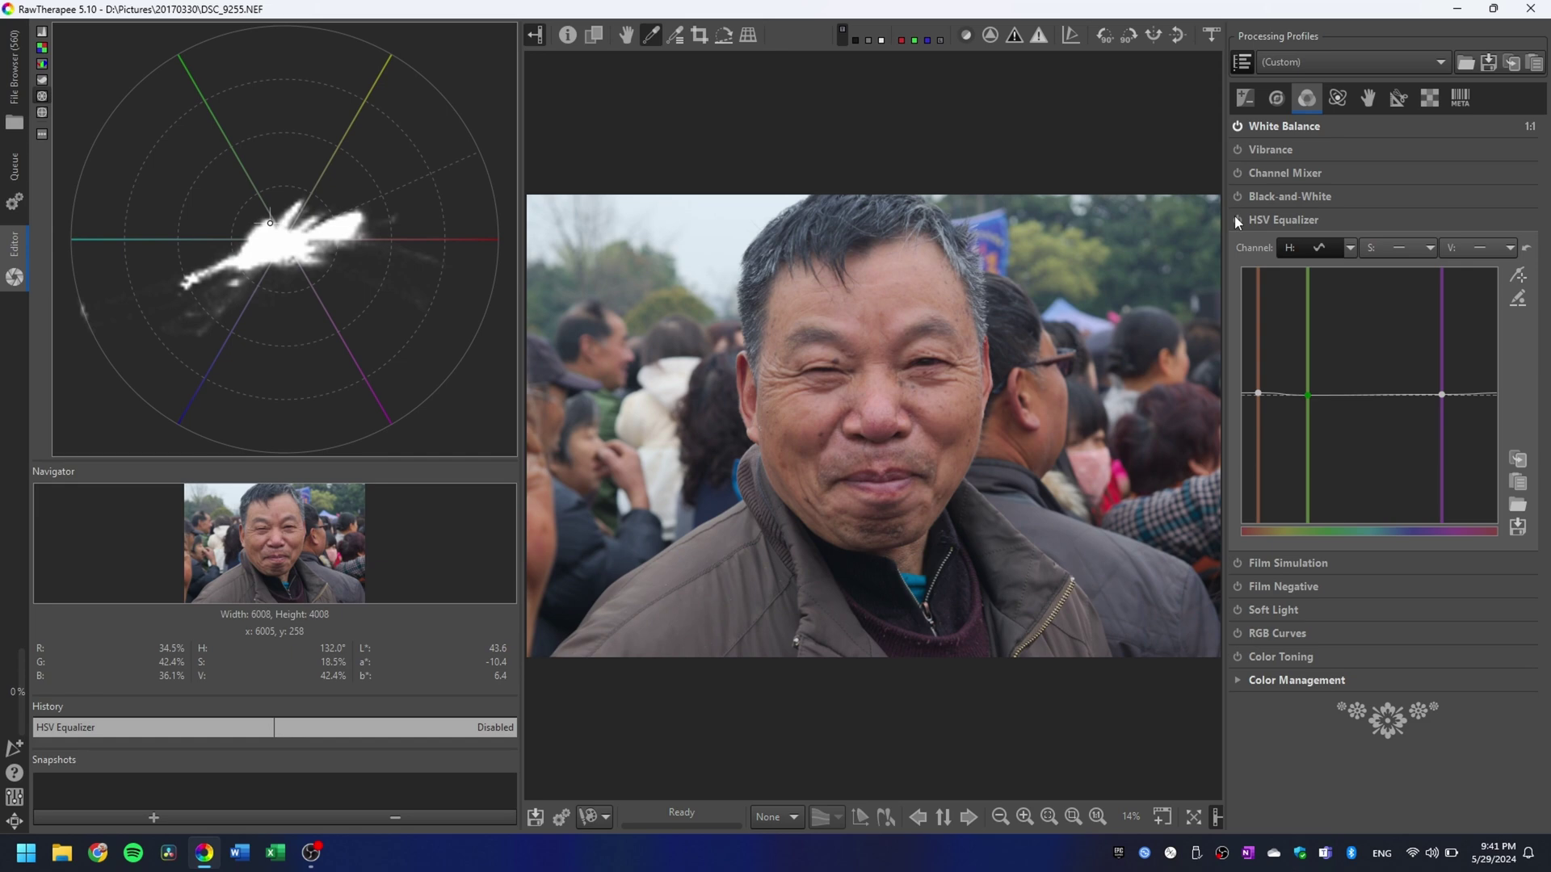